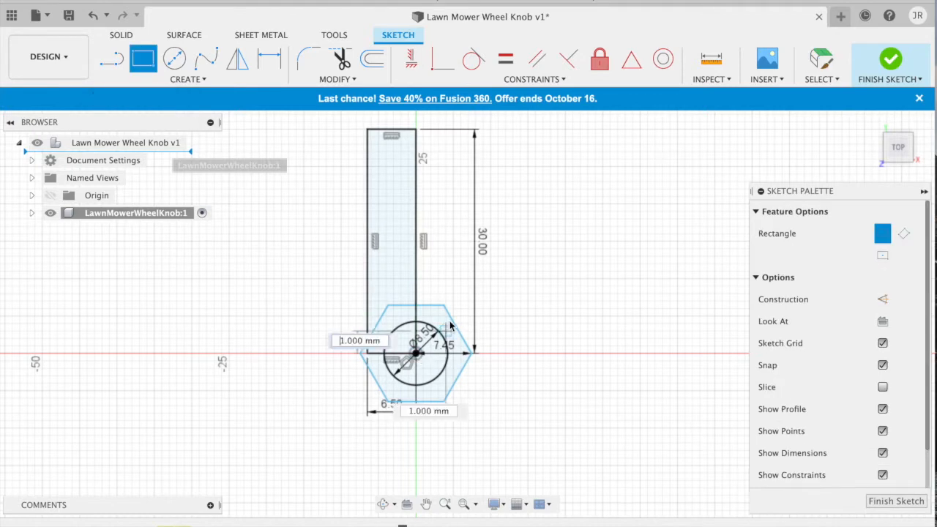
- Complete the adjoining rectangle, 6.5 mm wide and 30 mm long, beside the existing one to form the first arm
key(Return)
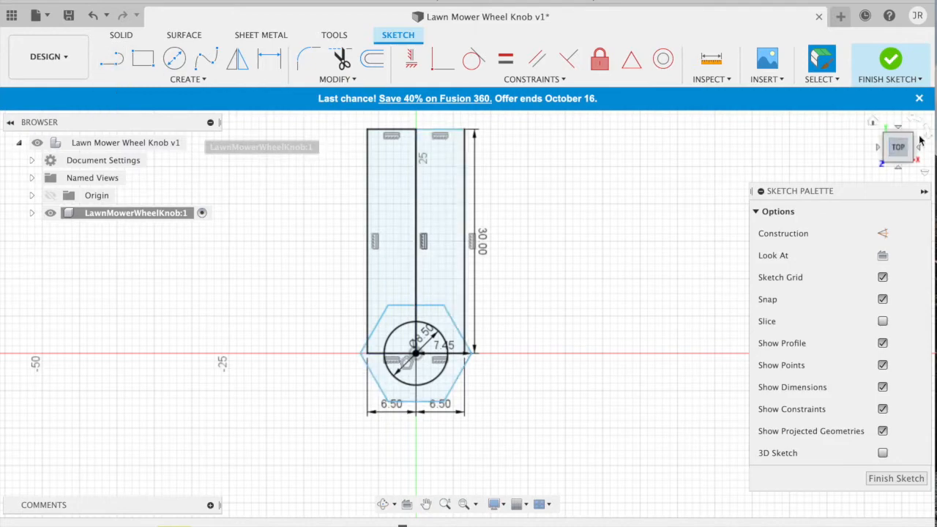
click(927, 135)
click(928, 136)
click(922, 121)
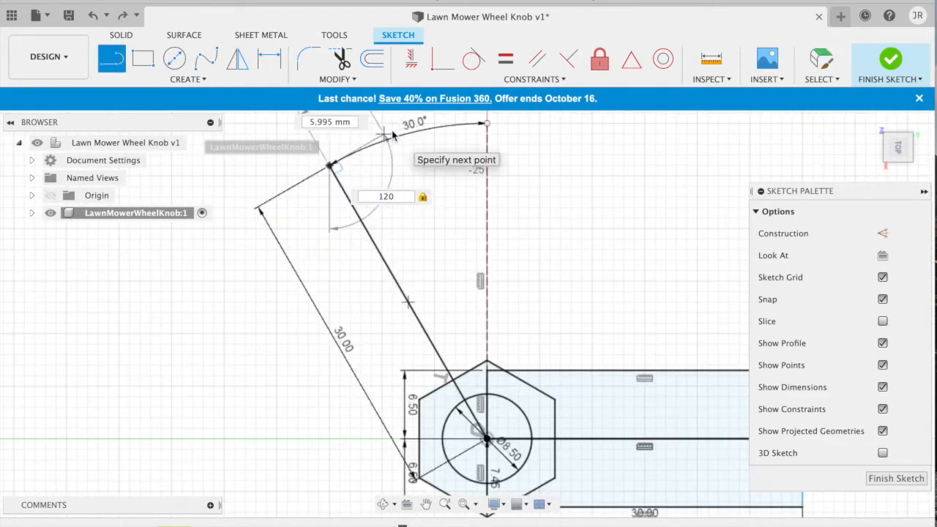
- Draw the second arm's 6.5 mm end line at 120 degrees and a 30 mm side line back toward the hub
click(388, 133)
key(Escape)
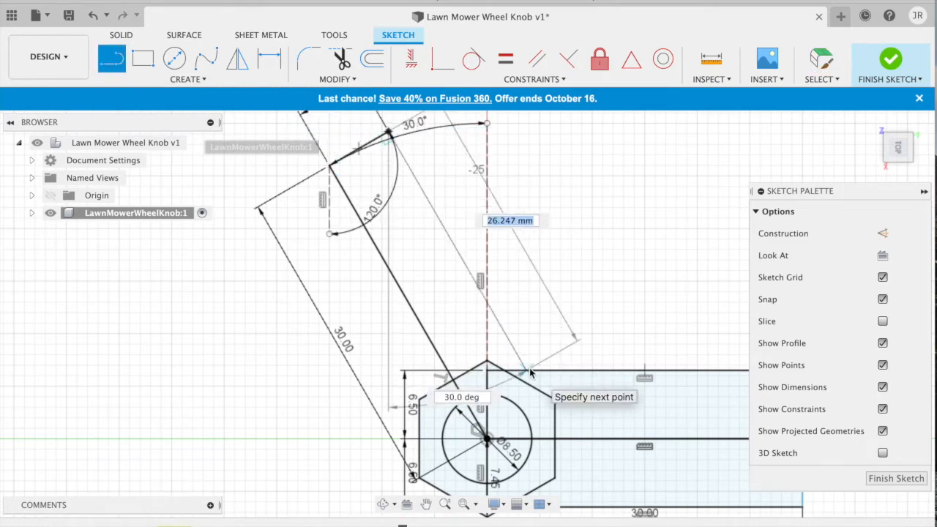
scroll(542, 388, down, 1)
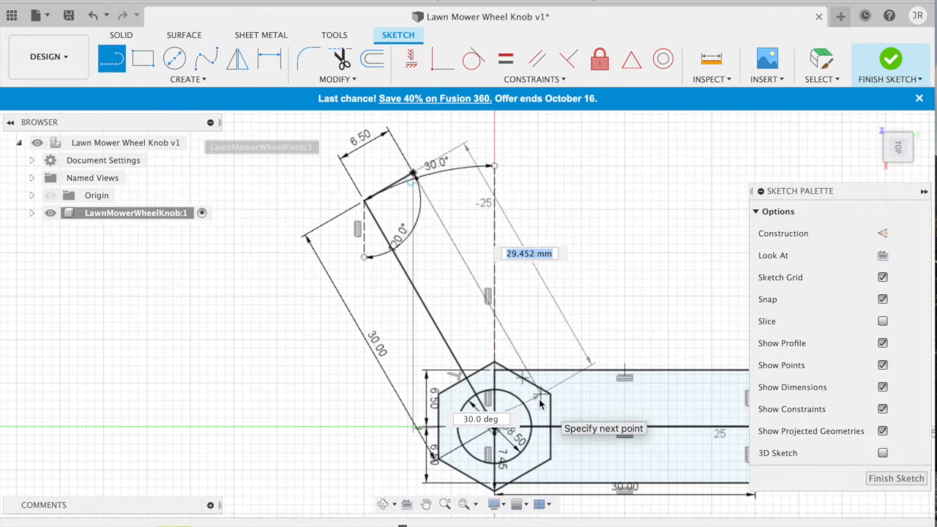
key(Return)
key(Escape)
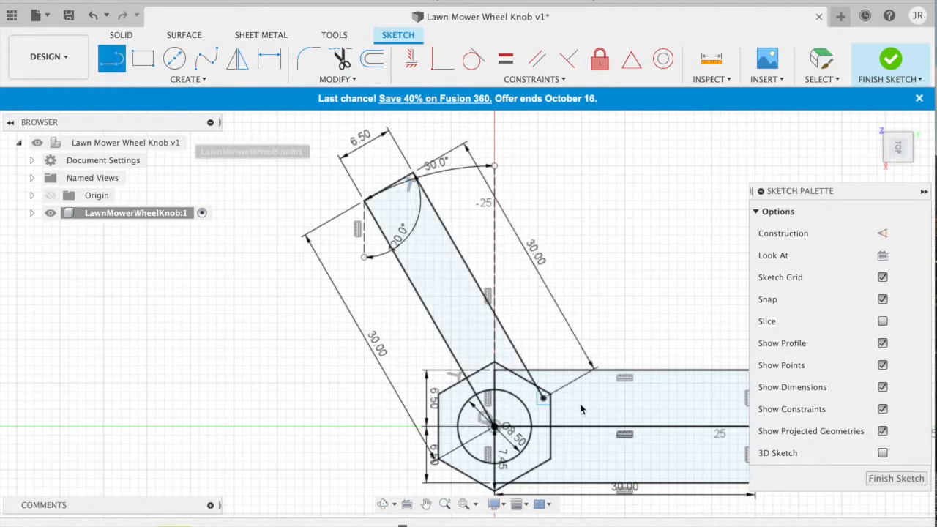
- Outline the second arm's other half with a 6.5 mm line from the hub centre, a 30 mm side and a closing end line
text(6.)
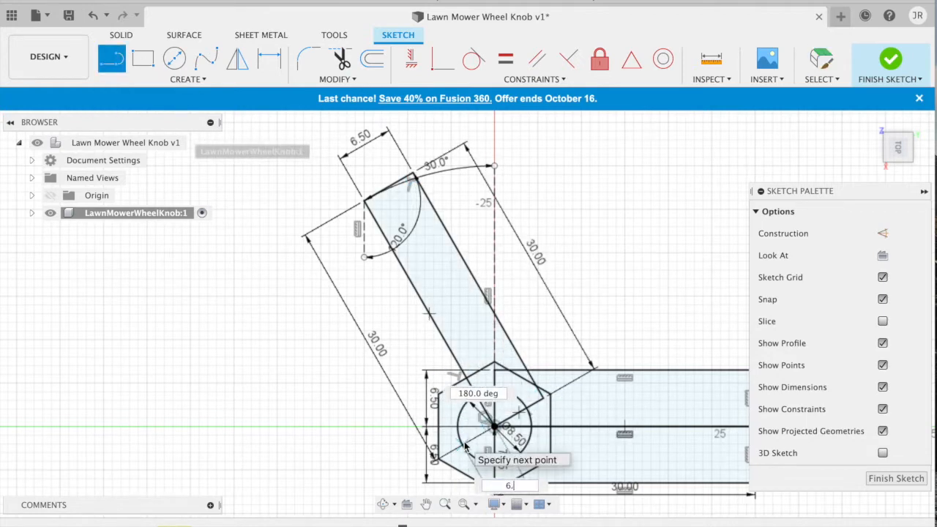
text(5)
key(Return)
click(443, 454)
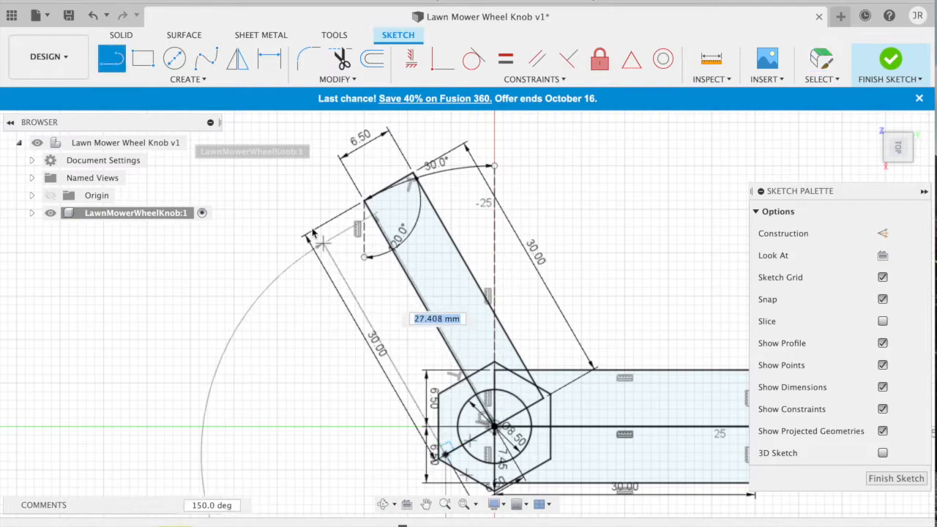
scroll(317, 232, up, 1)
click(317, 230)
click(373, 199)
scroll(344, 178, down, 4)
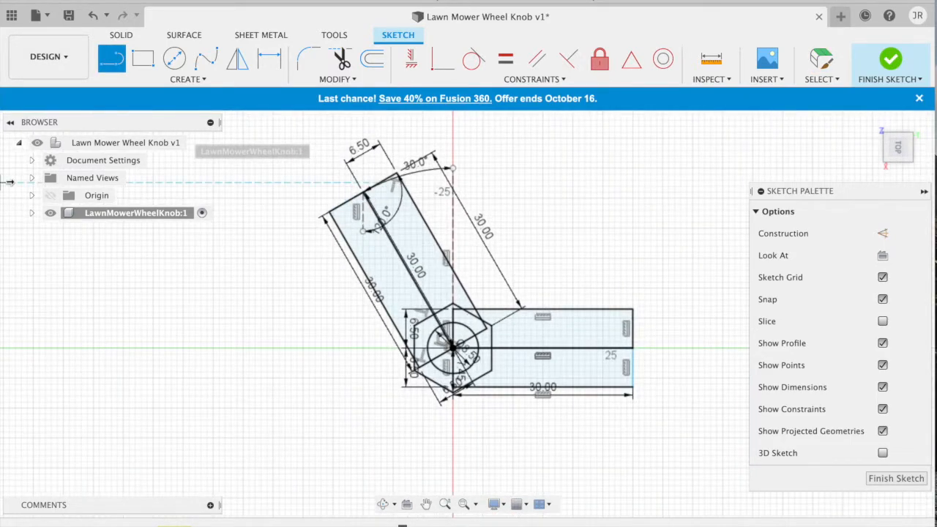
- Draw the third arm's 30 mm centre line from the hub centre at a 30-degree angle
scroll(173, 390, up, 1)
click(526, 337)
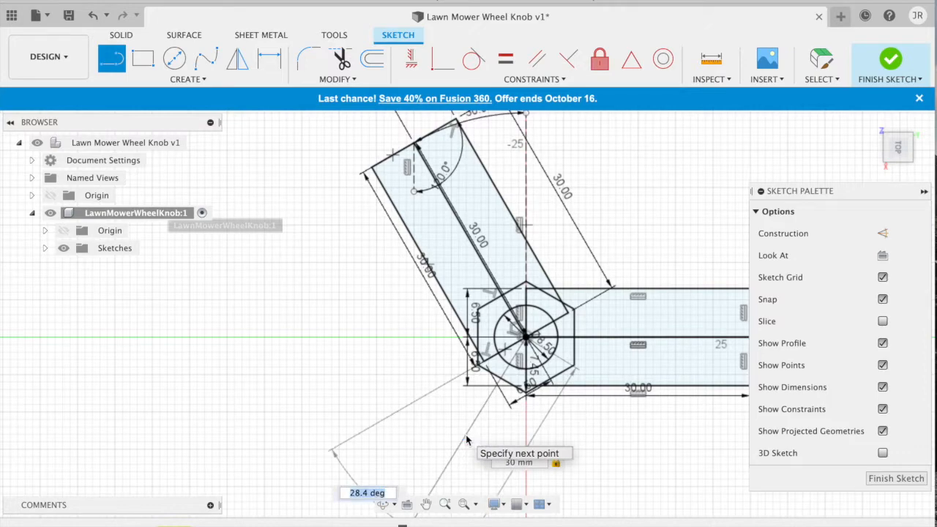
key(Return)
scroll(310, 372, down, 3)
- Add the third arm's 6.5 mm end line and a perpendicular 30 mm side line running back to the hub
key(l)
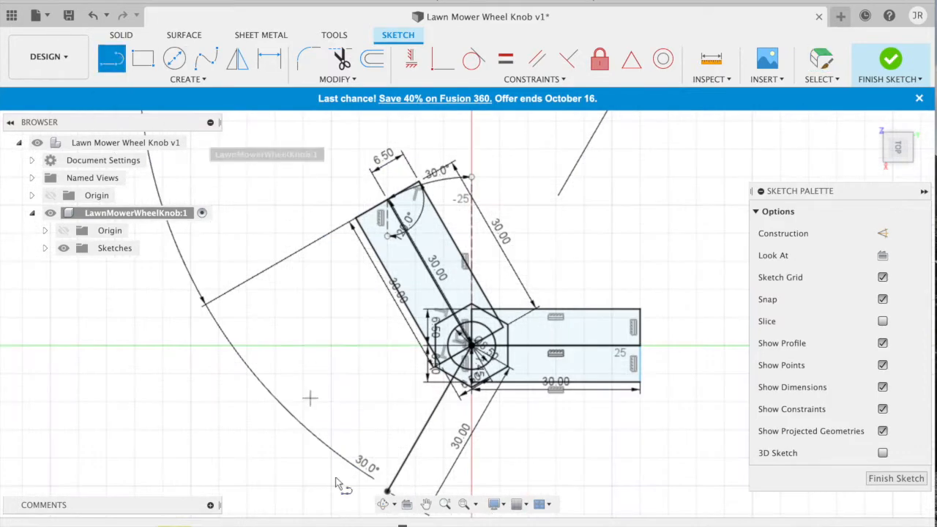
scroll(383, 395, down, 1)
click(386, 482)
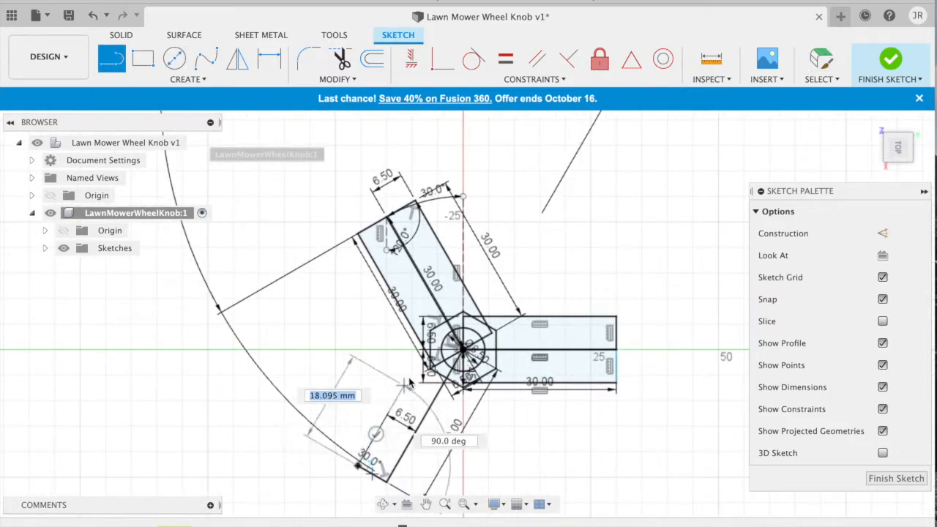
scroll(439, 356, up, 3)
scroll(419, 344, down, 2)
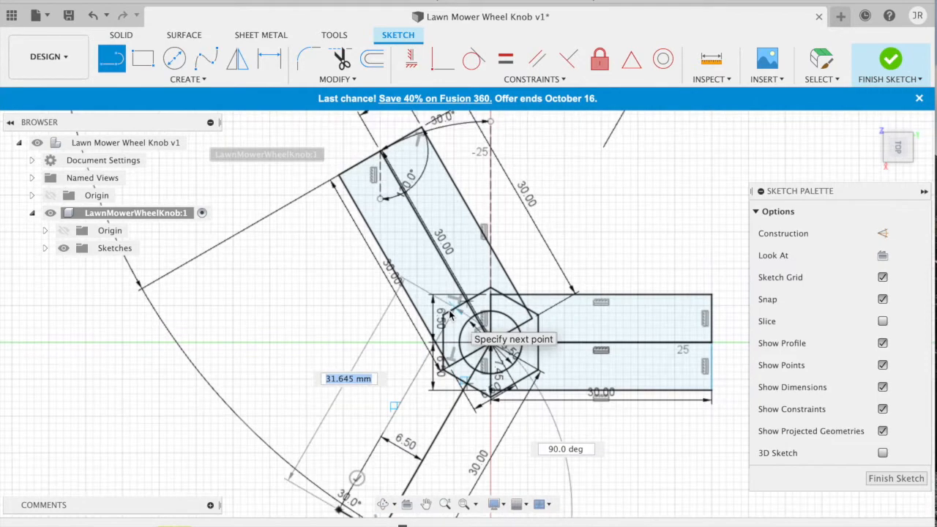
scroll(450, 313, up, 1)
key(Return)
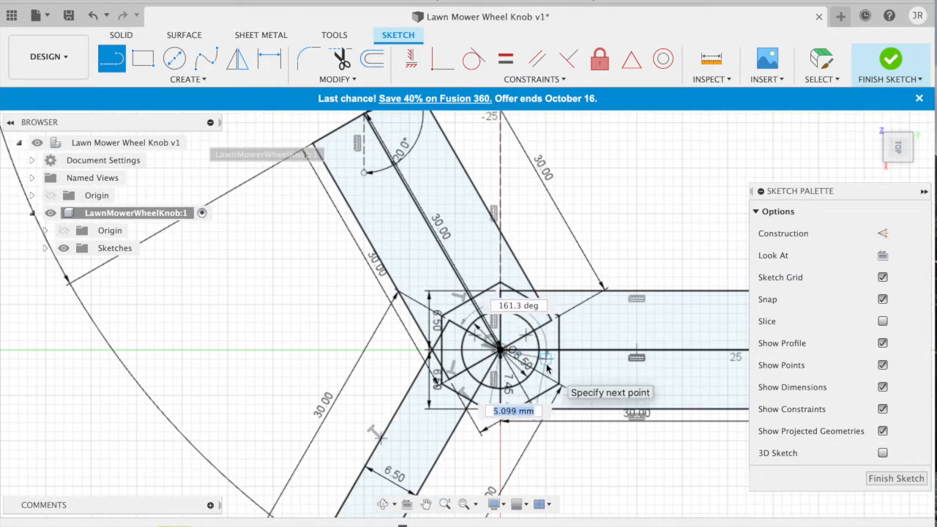
- Draw the third arm's other half with a 6.5 mm line at 180 degrees and a 30 mm side, and finish the sketch
key(Tab)
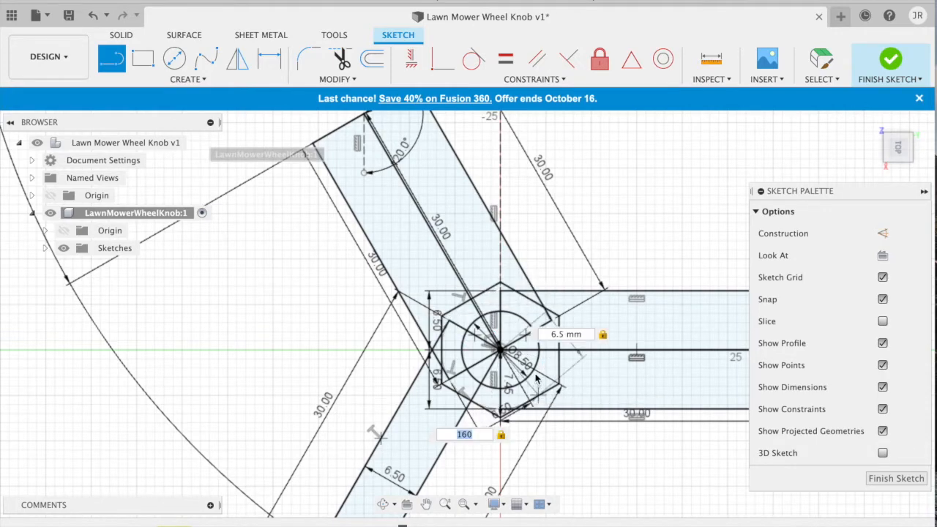
text(180)
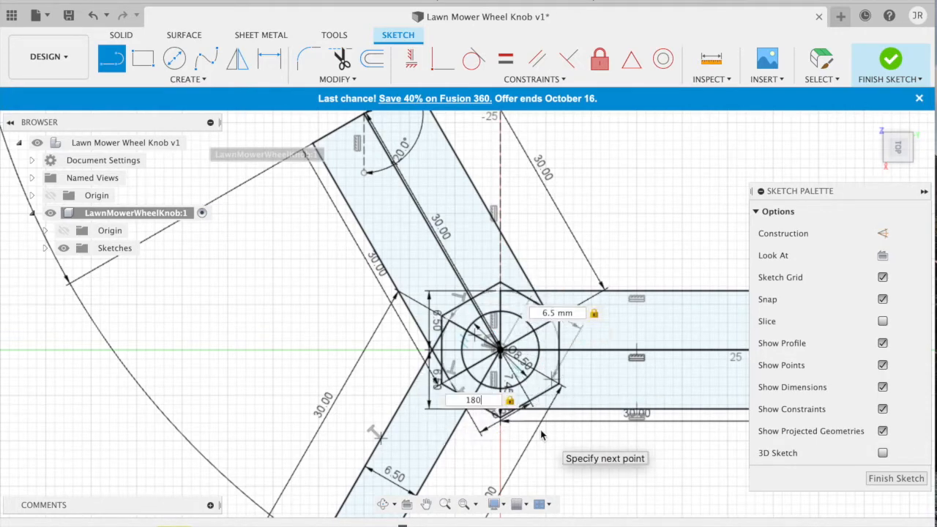
key(Return)
scroll(601, 292, down, 5)
scroll(556, 373, up, 6)
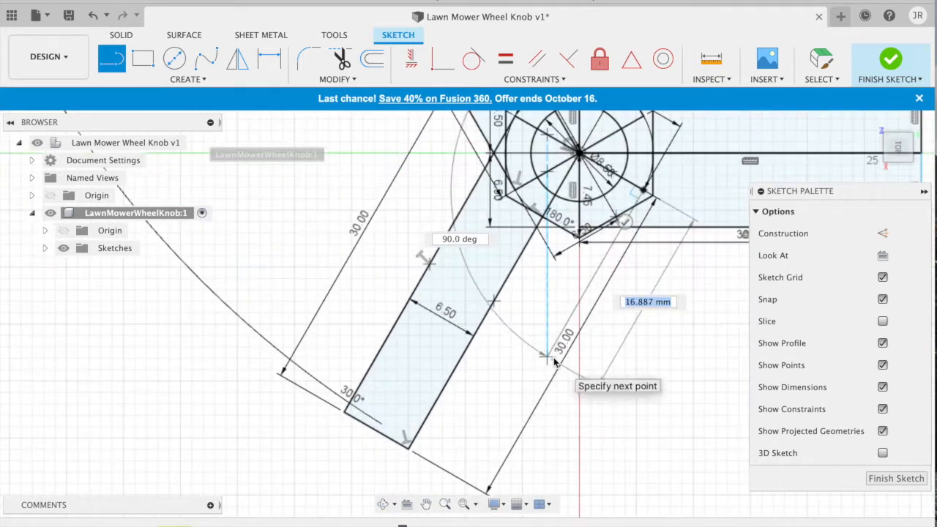
key(Return)
key(Escape)
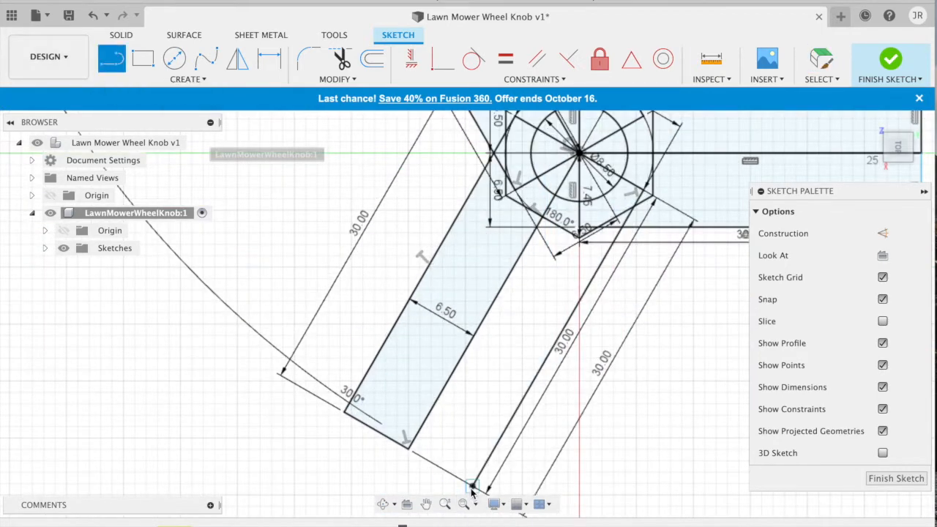
click(897, 478)
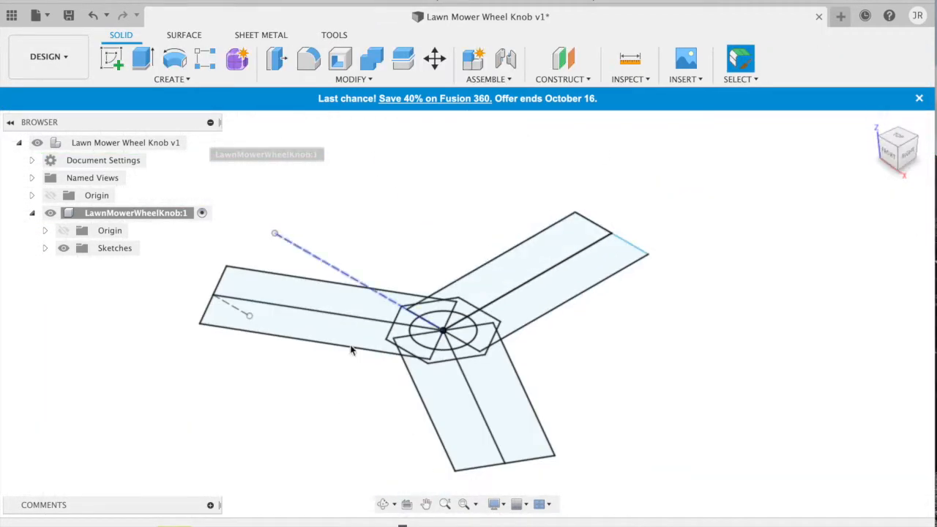
- Extrude the six large arm profiles 8.1 mm as a new body, and undo that extrusion
click(288, 299)
key(e)
click(305, 313)
click(446, 399)
click(504, 388)
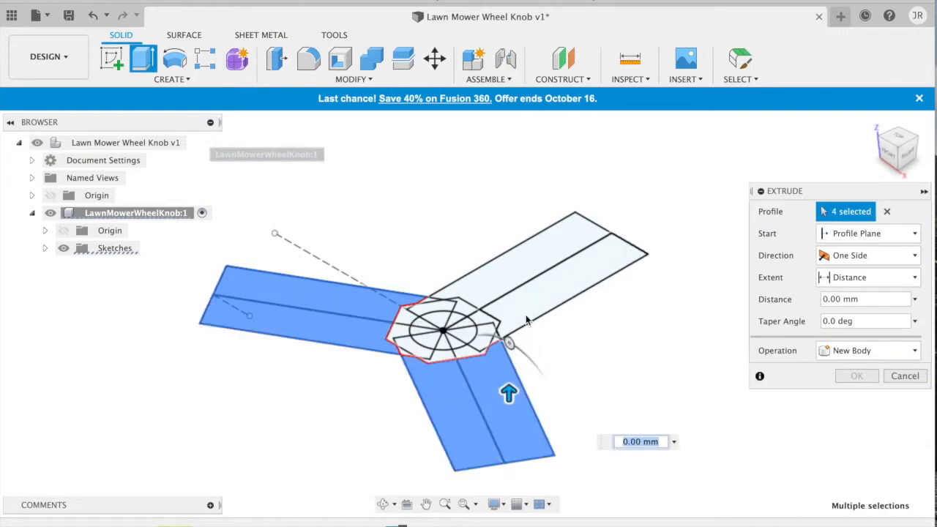
click(523, 245)
click(542, 260)
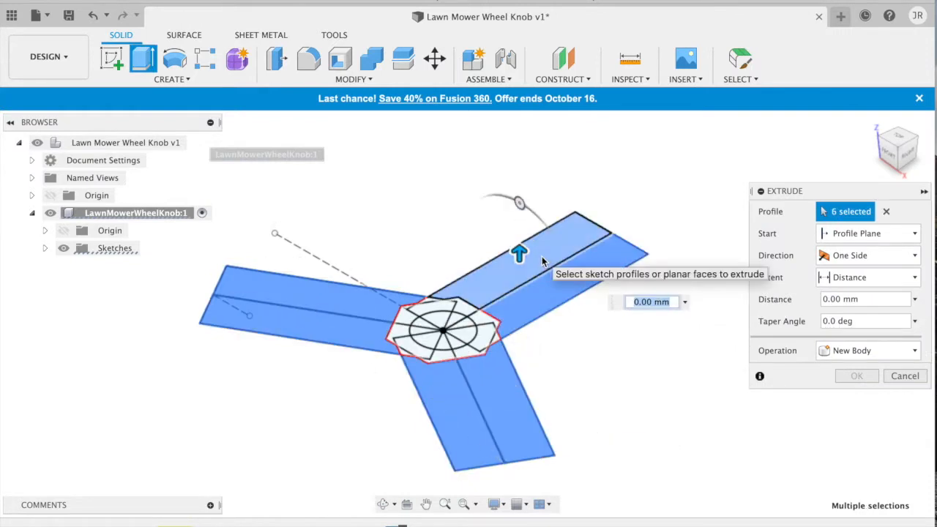
text(8.1)
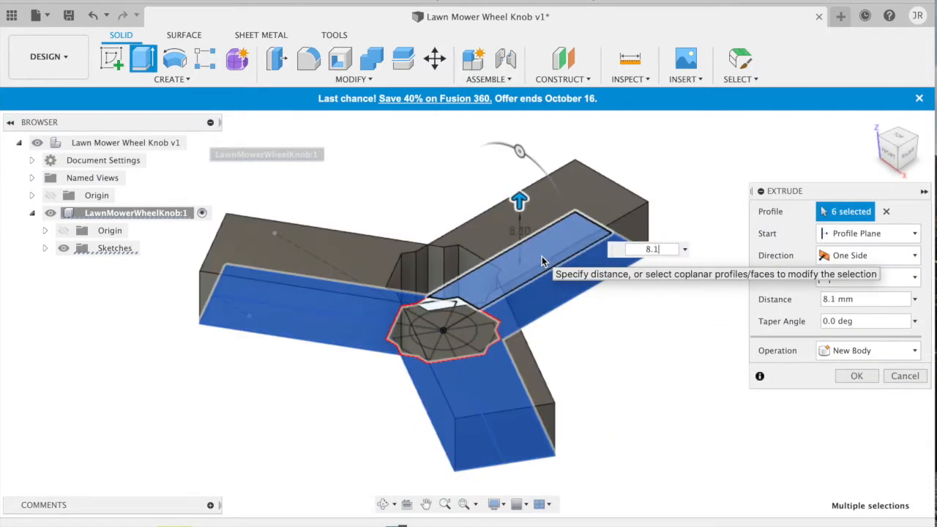
key(Return)
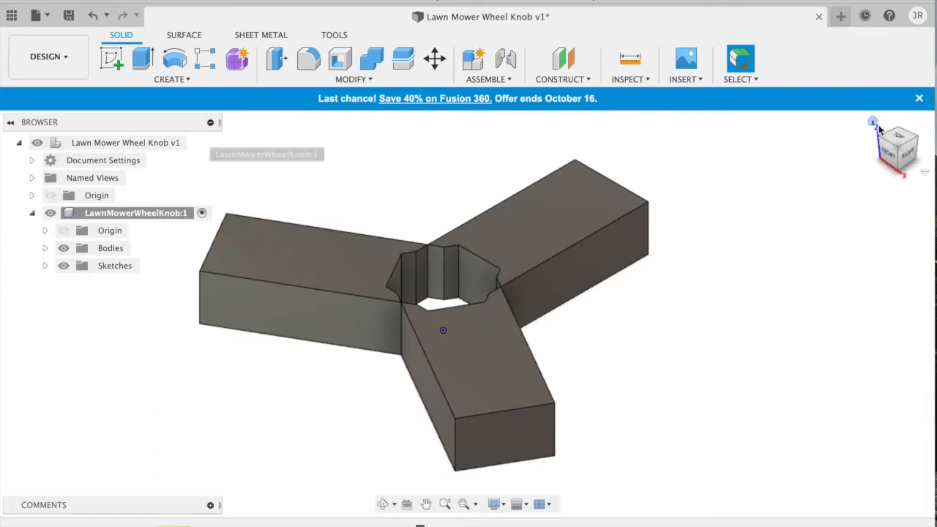
click(86, 16)
- Extrude the six arm halves and the three small profiles around the hexagon 8.1 mm as a new body
key(e)
click(338, 298)
click(354, 335)
click(453, 408)
click(518, 413)
click(547, 298)
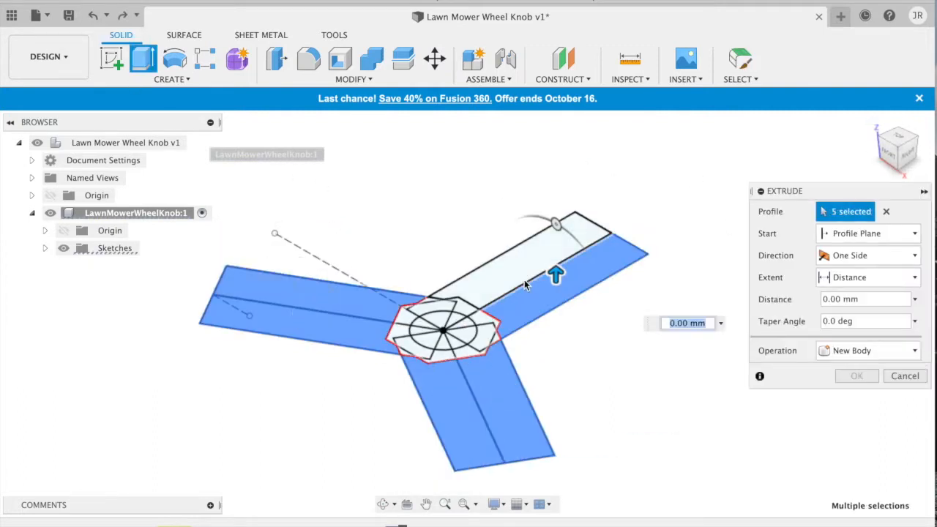
click(522, 278)
scroll(474, 300, up, 5)
click(401, 300)
click(355, 389)
click(510, 365)
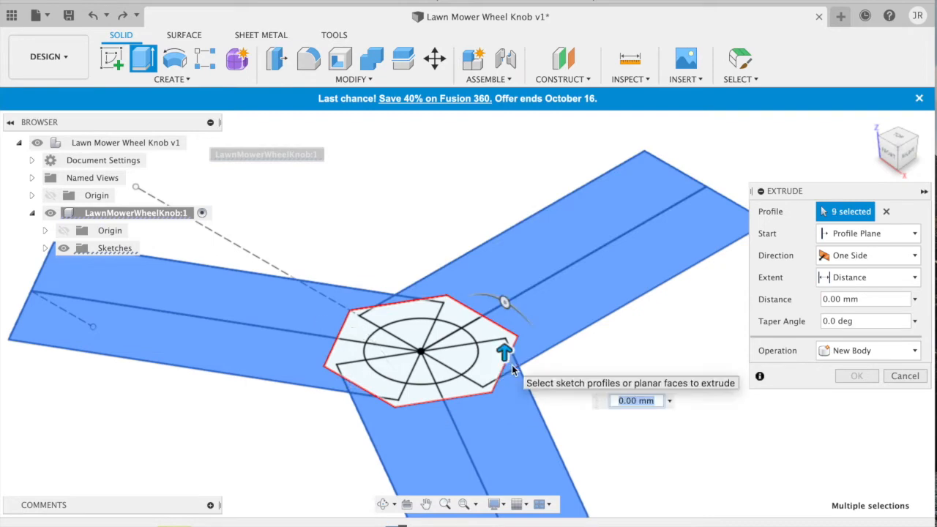
text(8.1)
key(Return)
- Measure the length of the lower arm's end edge from the top view
click(899, 137)
scroll(528, 205, down, 3)
key(i)
click(364, 457)
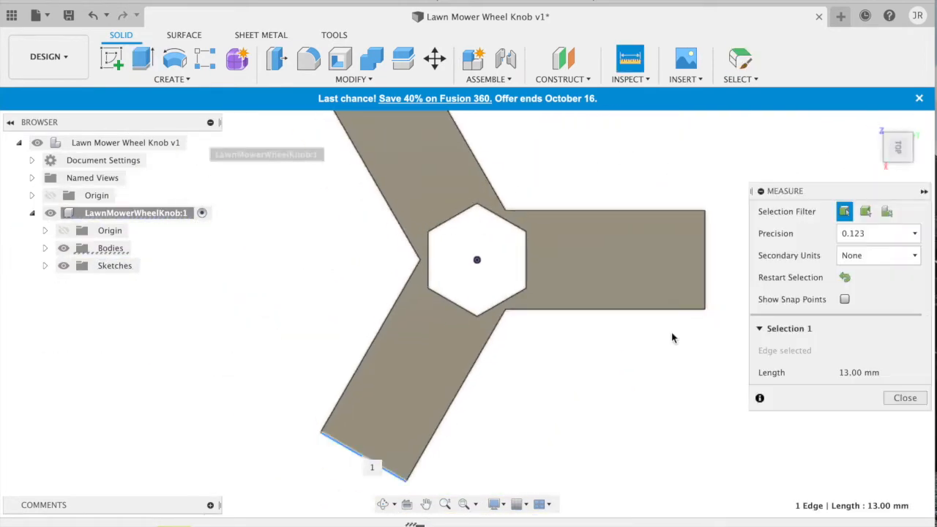
- Start a new sketch on the knob body and draw an 8.4 mm diameter circle centred in the hexagonal hub
click(112, 59)
click(410, 183)
click(174, 59)
click(475, 284)
text(8)
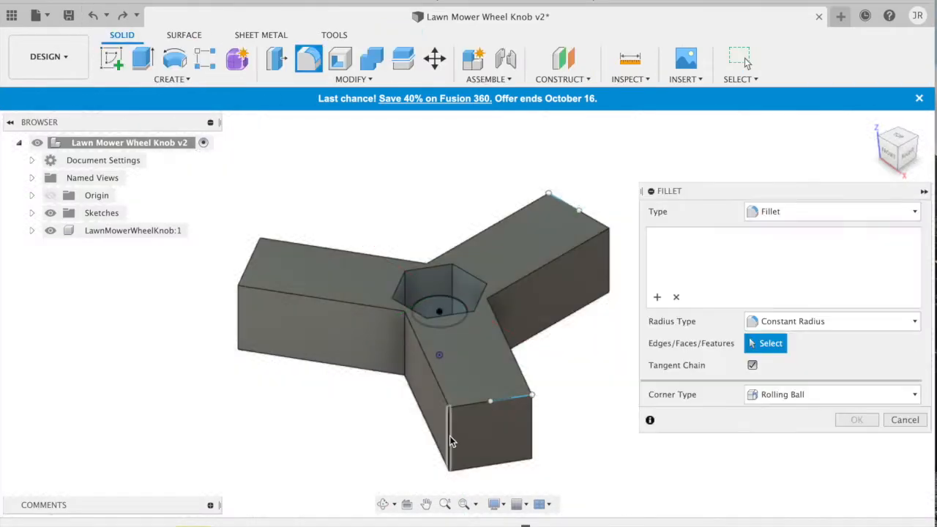
- Fillet the vertical edges at the arm tips and the inner corner edge between two arms
click(449, 435)
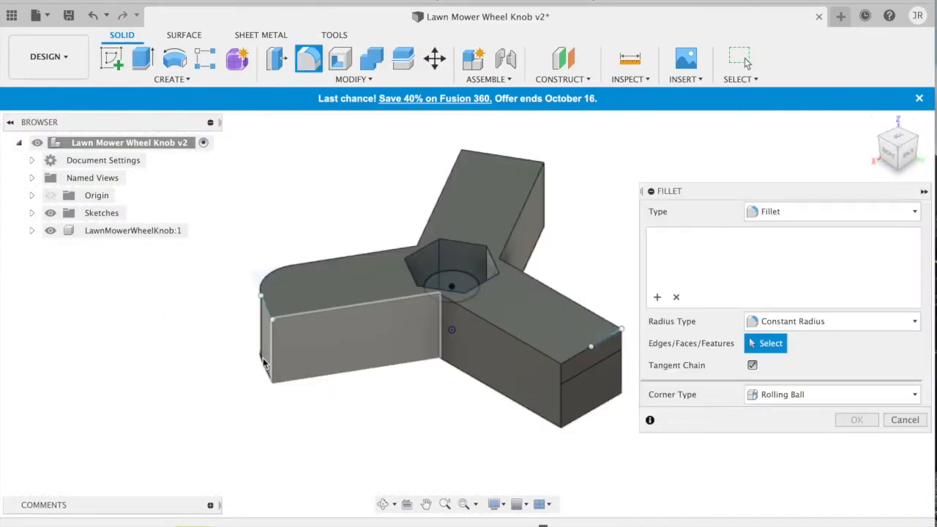
click(270, 354)
click(560, 401)
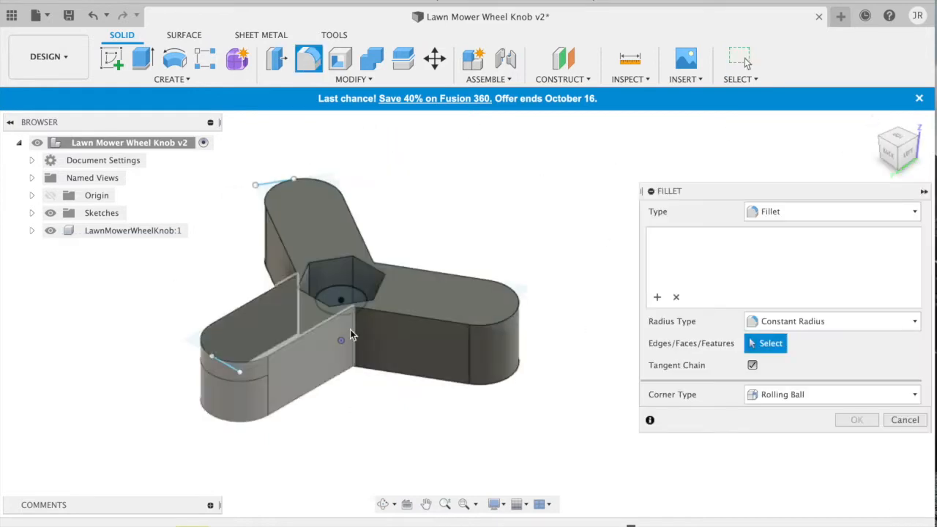
click(349, 327)
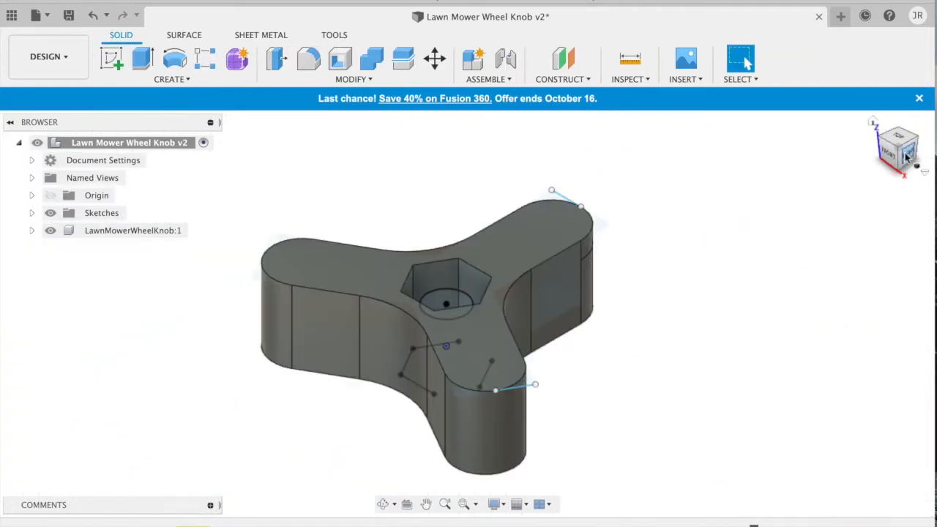
- Extrude the hub's hexagon profile -16.1 mm to fill the opening, and extrude -6.1 mm to cut the hexagonal pocket
drag(908, 157, 871, 96)
click(445, 268)
text(e-16.1)
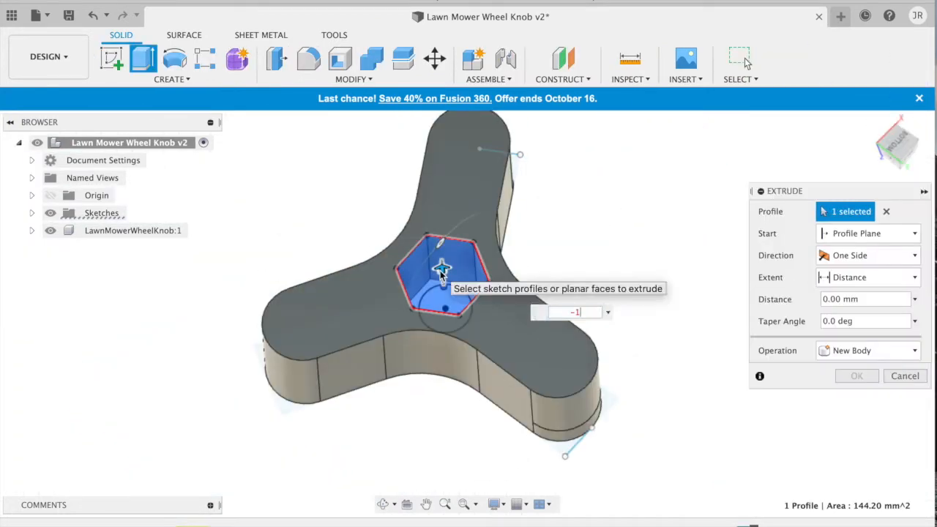
click(892, 126)
click(856, 375)
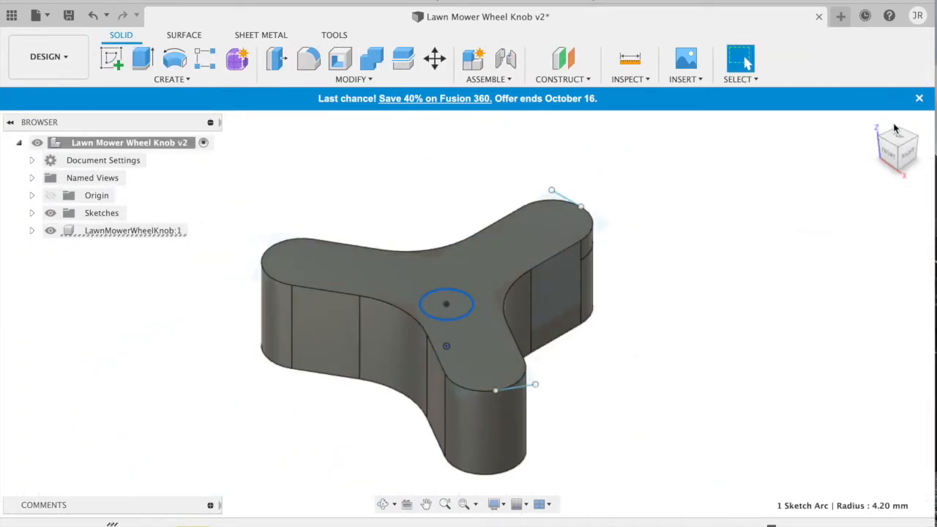
text(e-6.1)
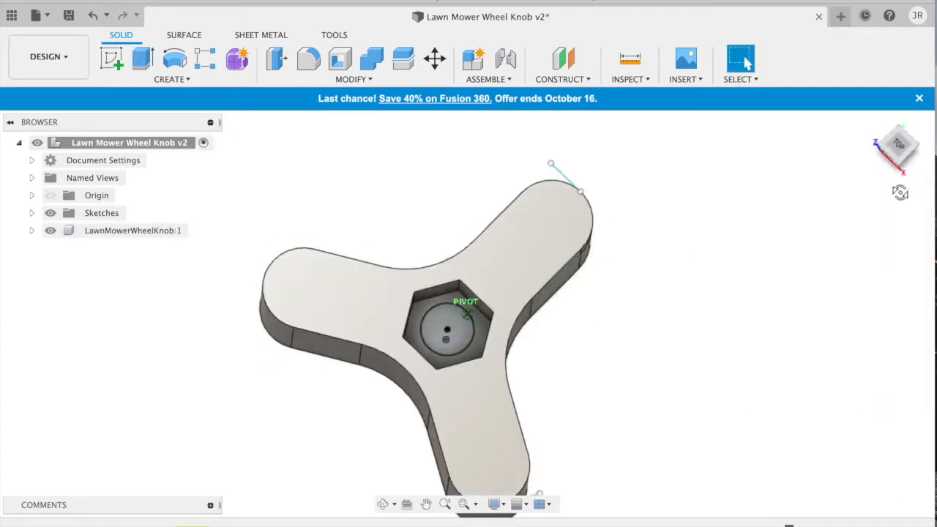
- Sketch an 8.4 mm diameter circle centred on the floor of the hexagonal pocket, and finish the sketch
scroll(428, 344, up, 5)
click(109, 57)
click(485, 302)
key(c)
click(535, 377)
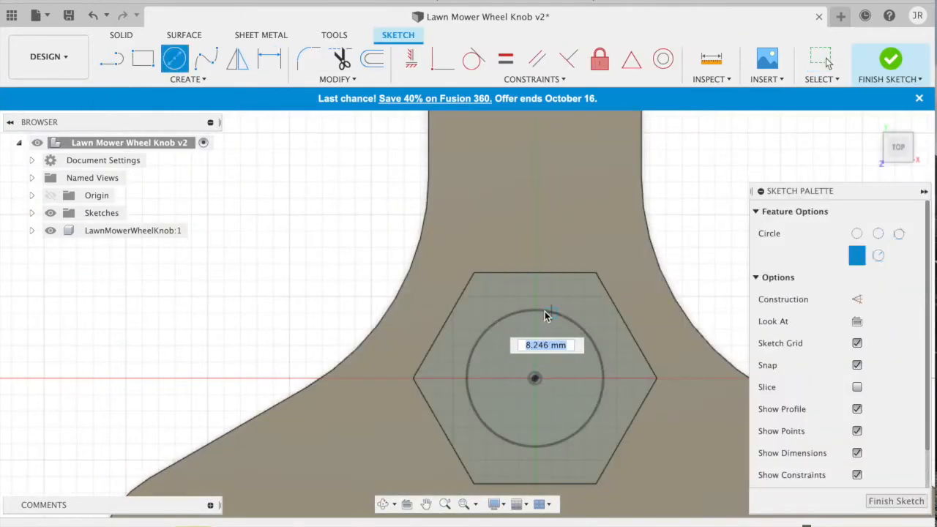
text(8.4)
key(Return)
key(Escape)
click(884, 479)
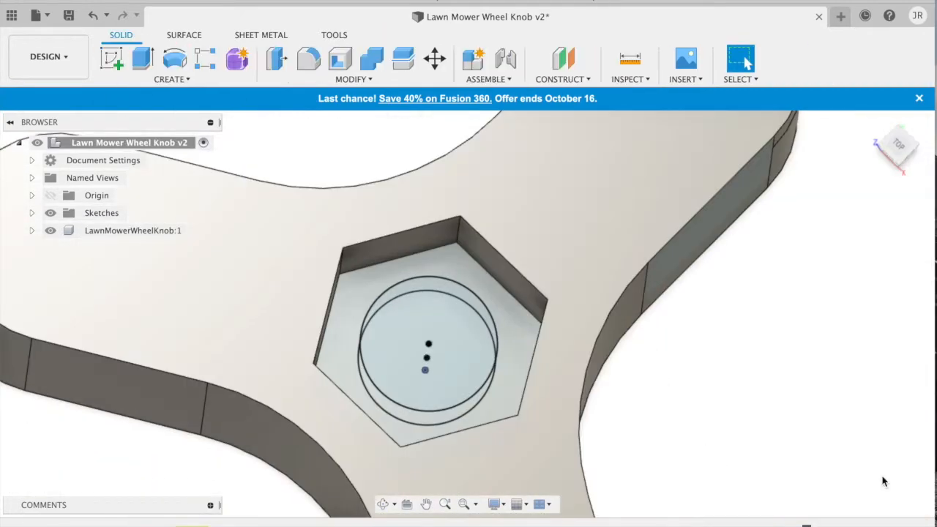
- Delete the redundant circle sketch lying above the floor of the hexagonal pocket
shift+middle_drag(463, 358, 467, 319)
click(424, 271)
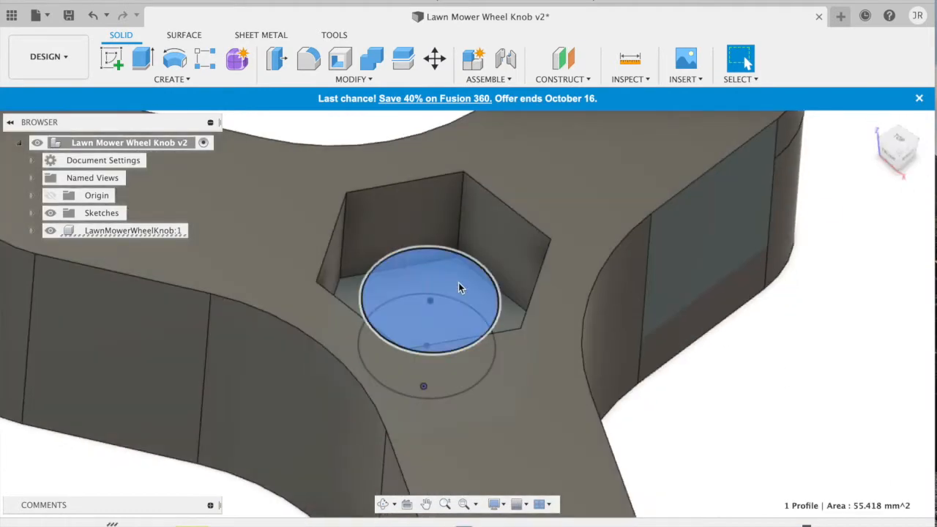
right_click(456, 295)
click(507, 254)
key(Escape)
click(446, 267)
click(33, 230)
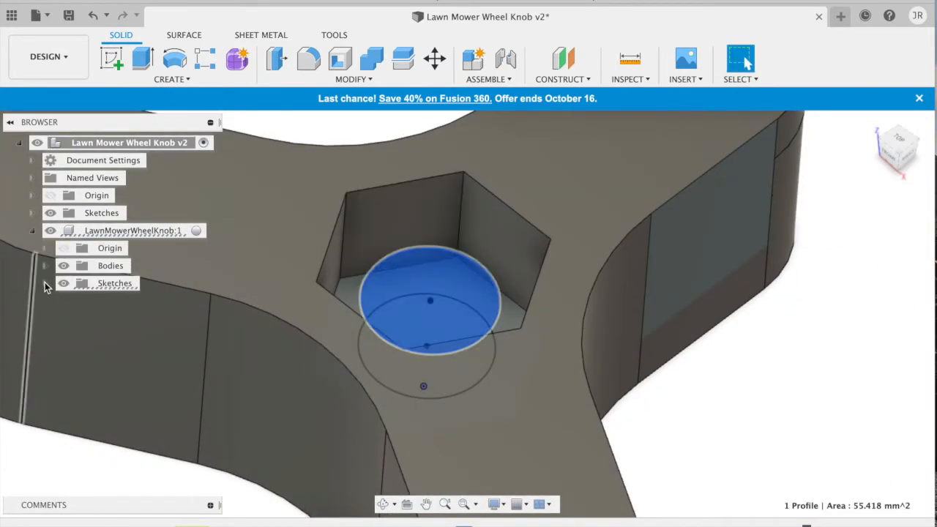
click(43, 282)
key(Delete)
- Extrude the circle on the pocket floor downward as a cut through the knob's underside to form the bolt hole
click(408, 315)
text(e-10)
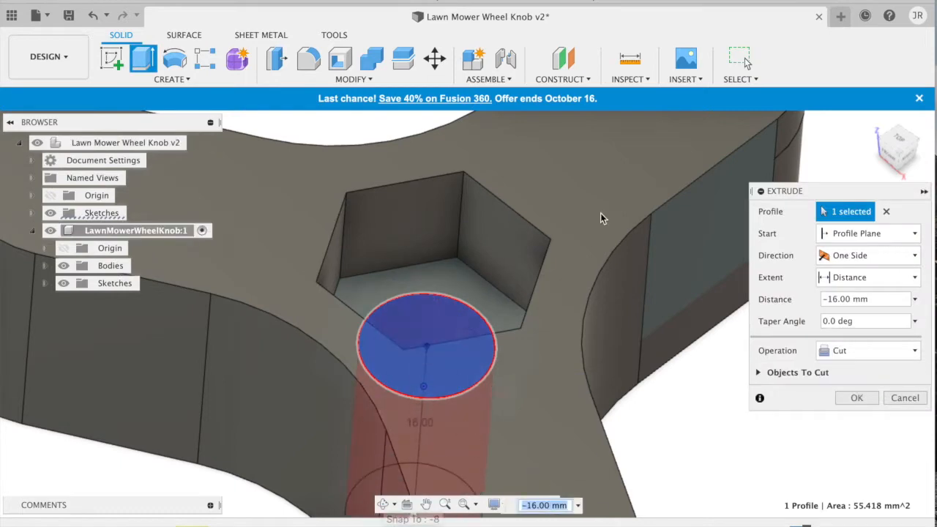
click(909, 155)
drag(477, 411, 478, 472)
click(856, 398)
- Shell the knob open at its underside face with an inside thickness of 2.5 mm
click(885, 129)
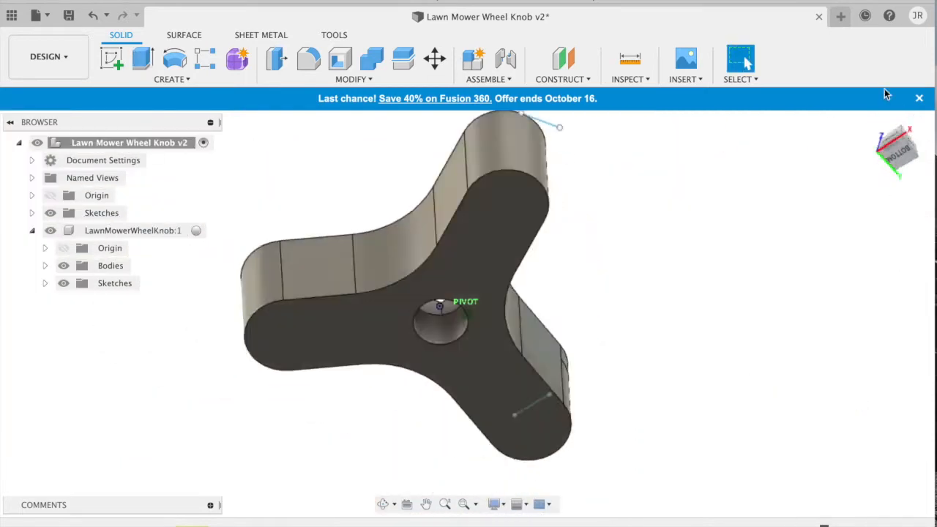
drag(888, 65, 888, 43)
scroll(629, 322, down, 4)
scroll(526, 218, up, 4)
click(525, 238)
click(341, 59)
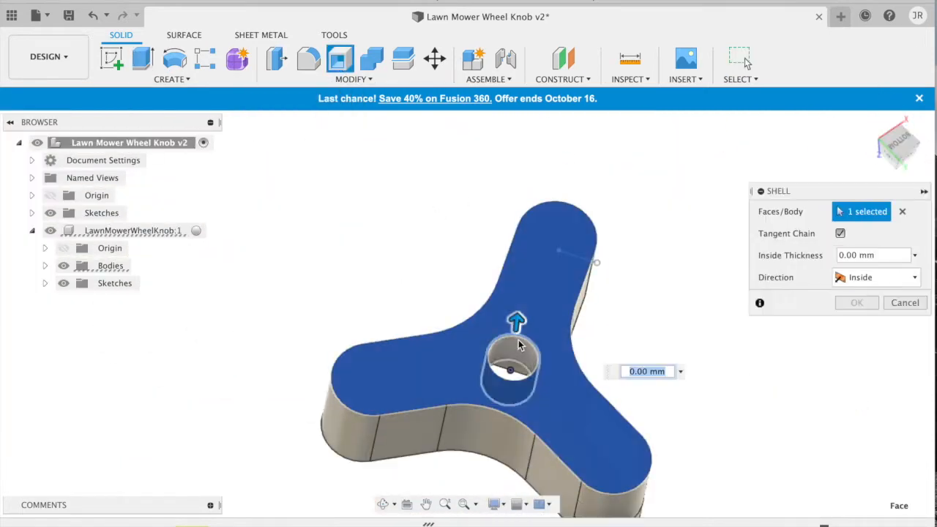
text(1)
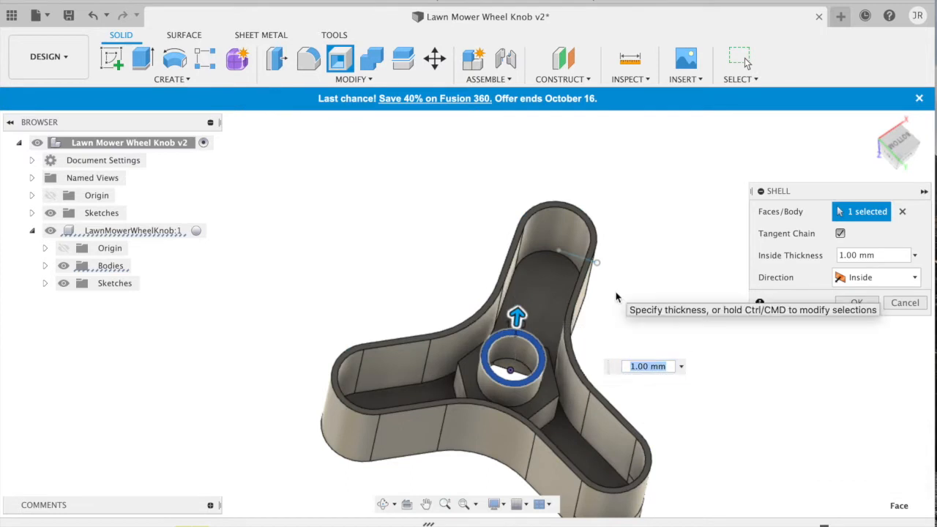
text(2.5)
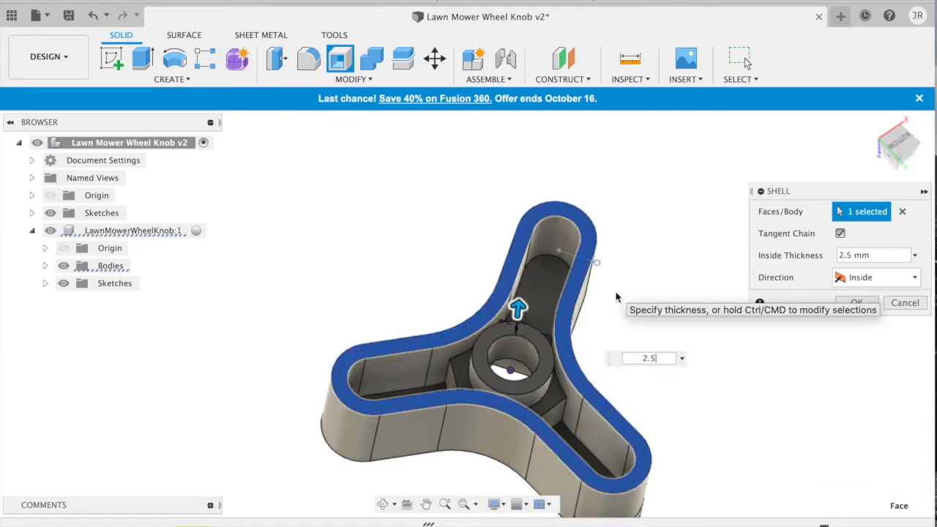
key(Return)
drag(896, 148, 921, 133)
scroll(542, 342, up, 1)
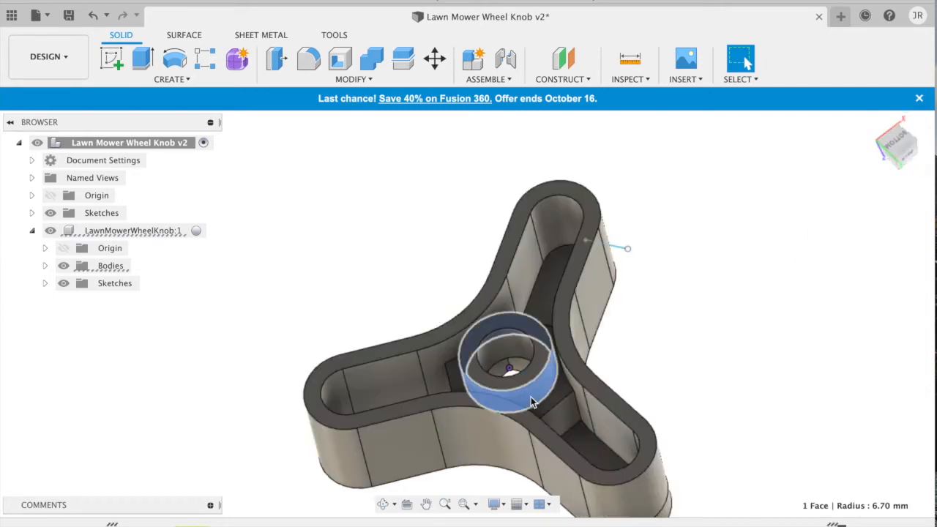
key(e)
click(913, 334)
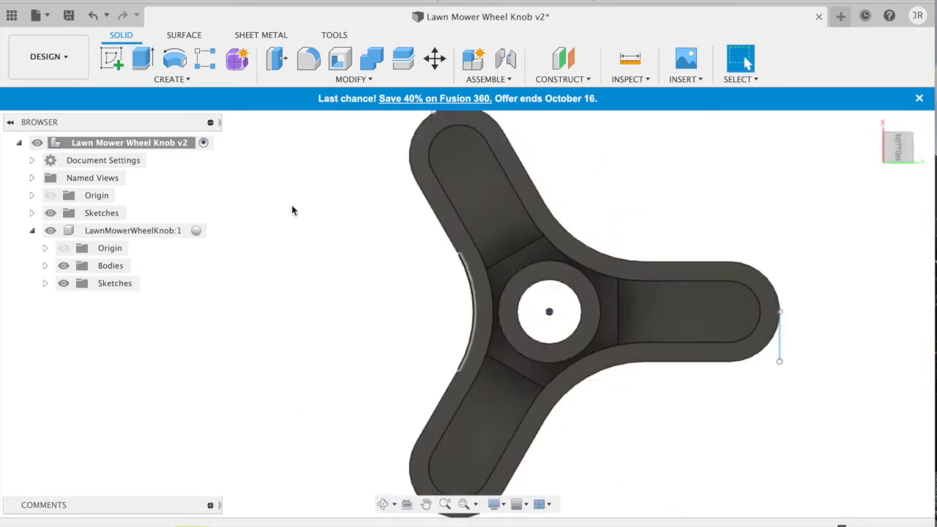
- Sketch a circle centred on the bolt hole on the underside, slightly larger than the hub ring, and finish the sketch
key(c)
click(547, 275)
click(431, 326)
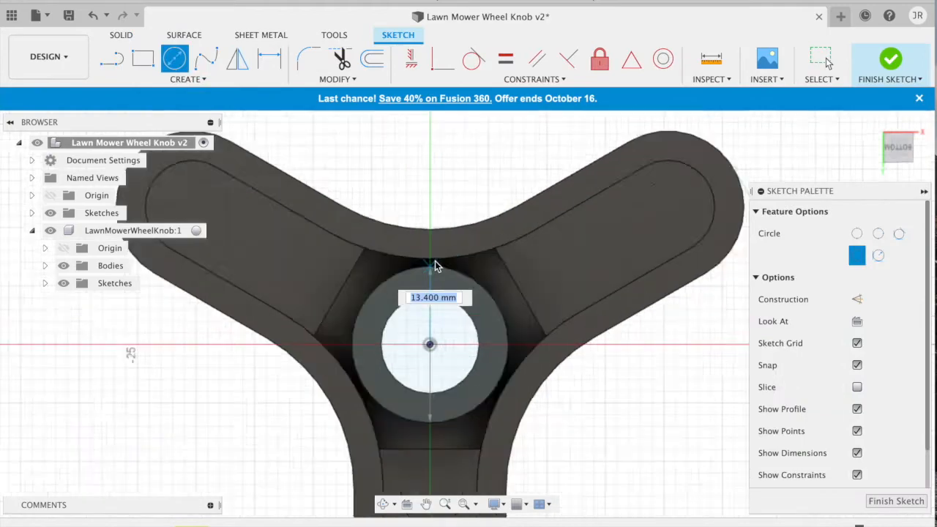
scroll(441, 265, up, 3)
click(441, 264)
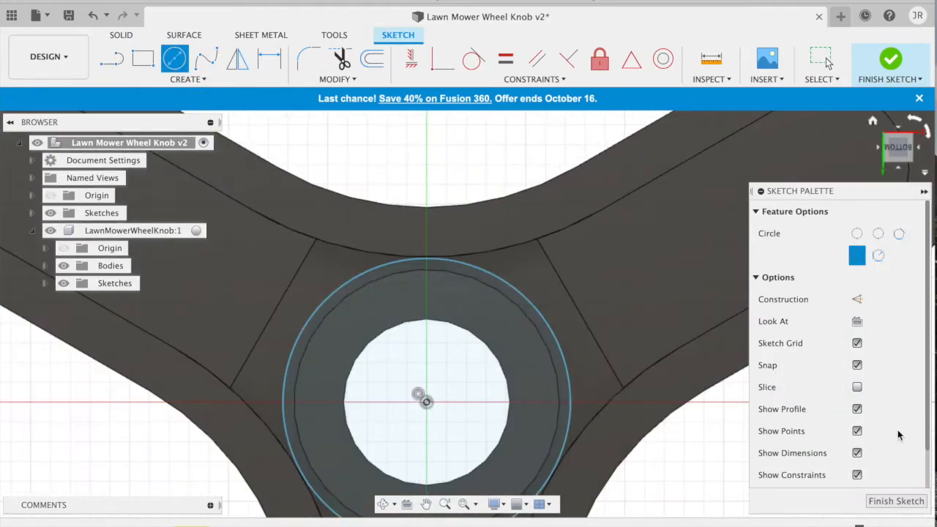
click(898, 501)
- Extrude the hub ring and the thin outer ring around it to lengthen the hub beyond the knob's underside
click(451, 252)
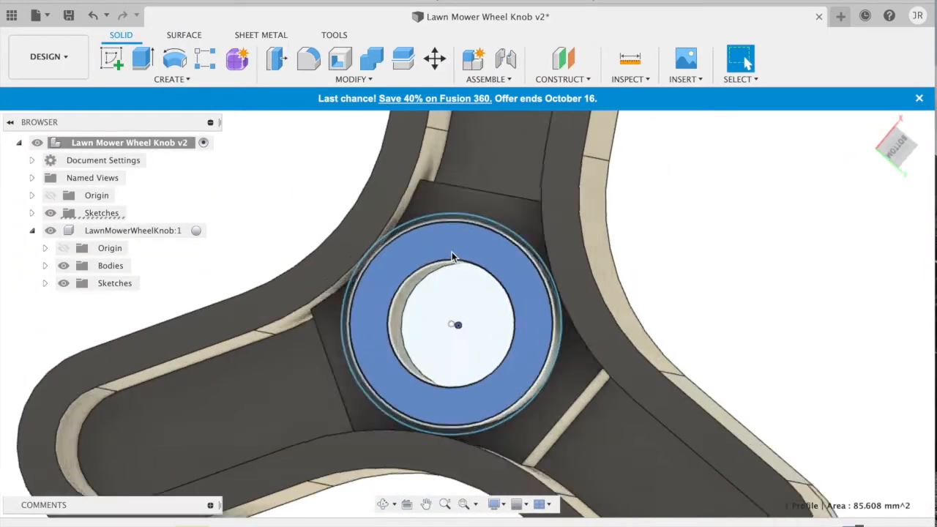
scroll(452, 252, up, 3)
click(526, 220)
key(e)
drag(896, 150, 889, 126)
drag(522, 138, 552, 226)
drag(897, 148, 904, 154)
drag(536, 206, 541, 211)
click(850, 376)
click(196, 143)
click(872, 121)
mouse_move(898, 148)
mouse_down()
mouse_move(867, 165)
mouse_move(904, 132)
mouse_move(847, 19)
mouse_move(778, 11)
mouse_up()
scroll(399, 293, up, 3)
scroll(490, 320, up, 3)
key(e)
key(Escape)
click(494, 209)
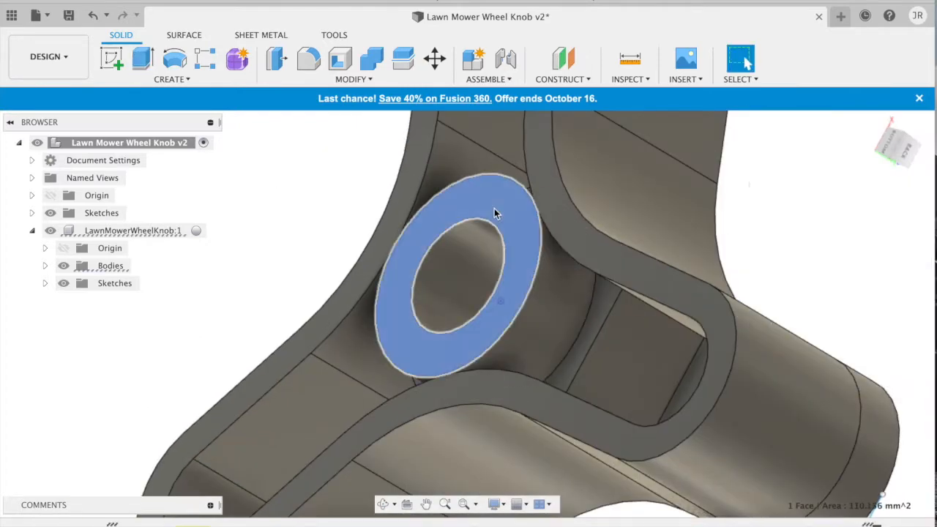
key(e)
key(Escape)
click(899, 146)
- Export the design as an STL file to the Desktop, saving the new version with the description "Lawn Mower Wheel Knob"
click(36, 15)
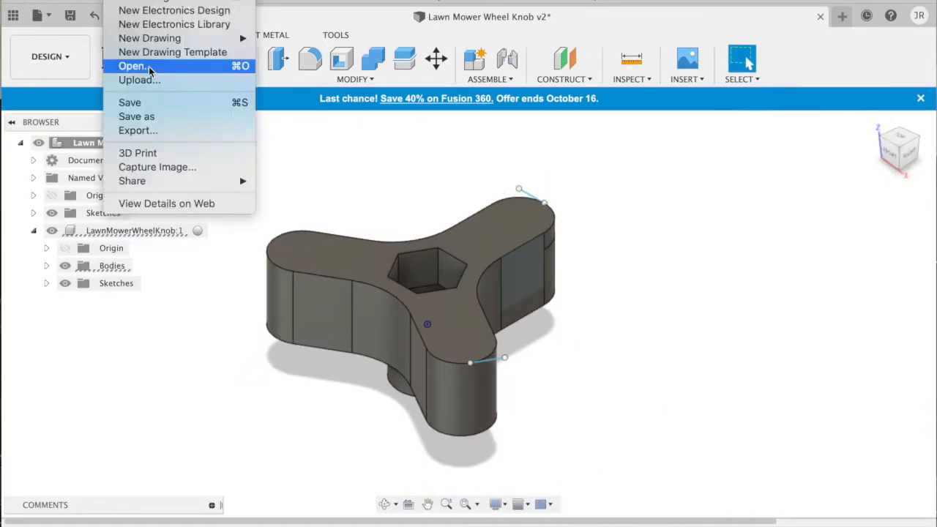
click(131, 130)
click(653, 184)
click(254, 263)
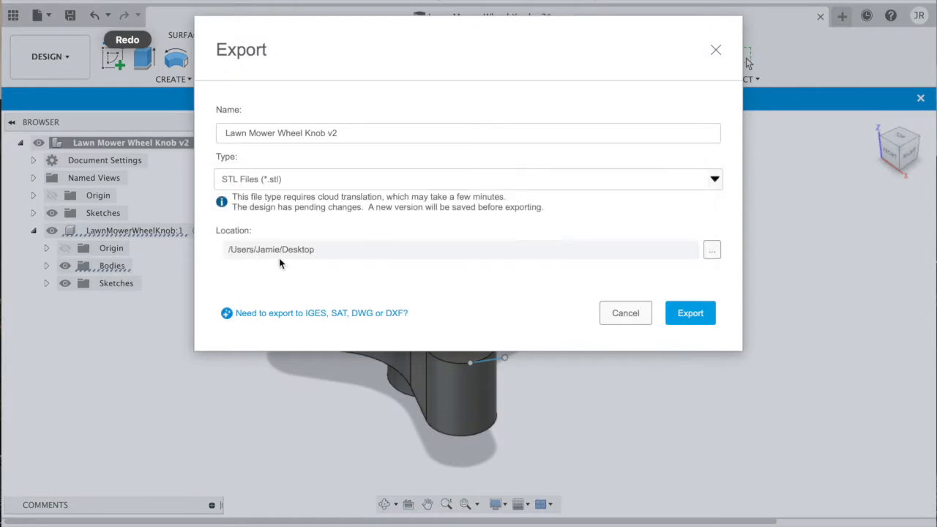
key(Return)
text(Lawn Mower Wheel Knob)
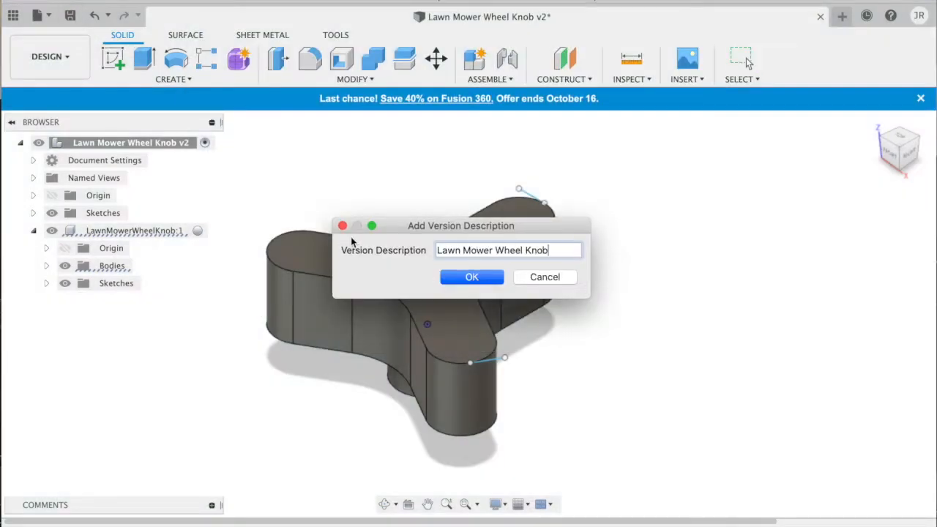
click(164, 130)
click(678, 183)
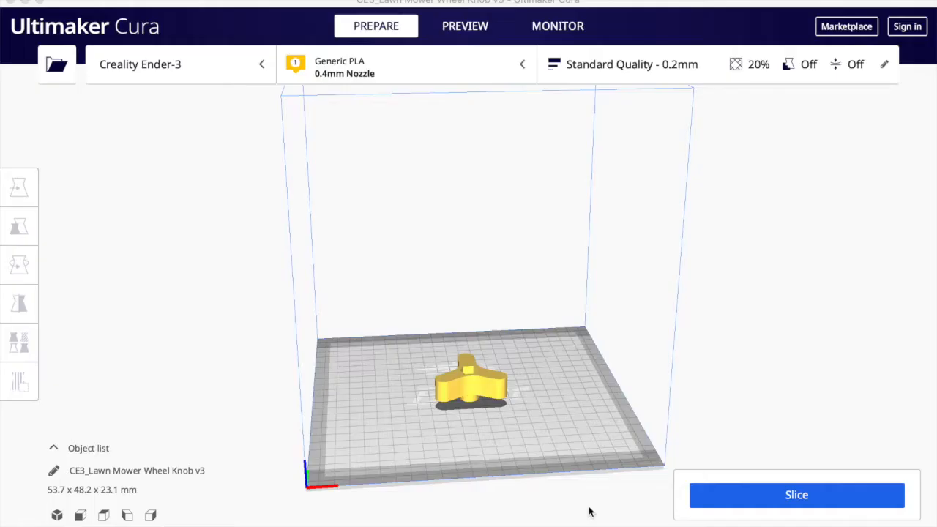
- In Ultimaker Cura, rotate the knob model so its hollow underside faces up on the build plate
click(751, 65)
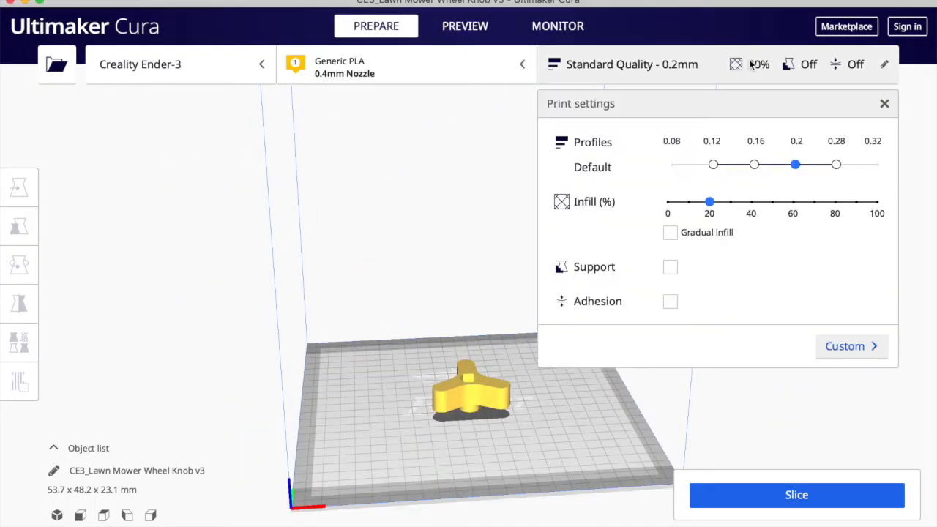
click(479, 408)
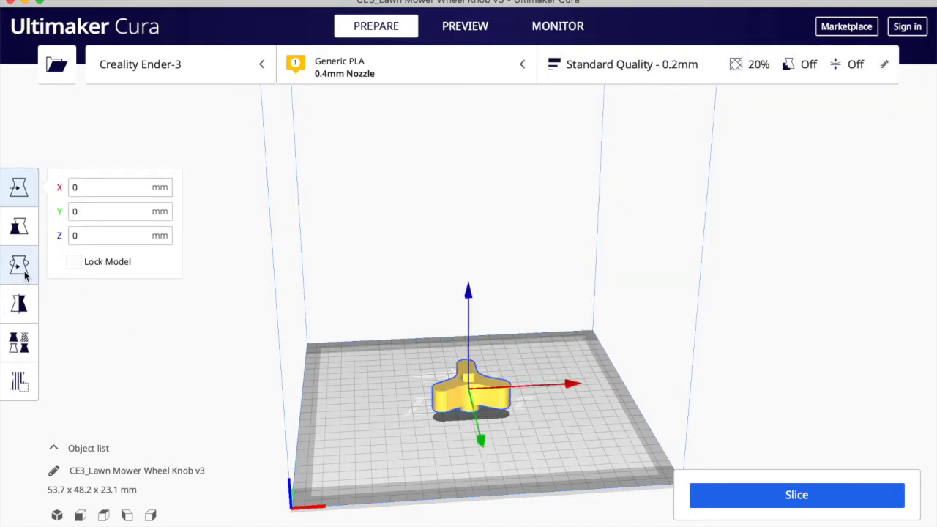
click(19, 265)
click(476, 439)
right_drag(476, 440, 808, 494)
- Slice the knob and save the print file to the removable drive
click(807, 495)
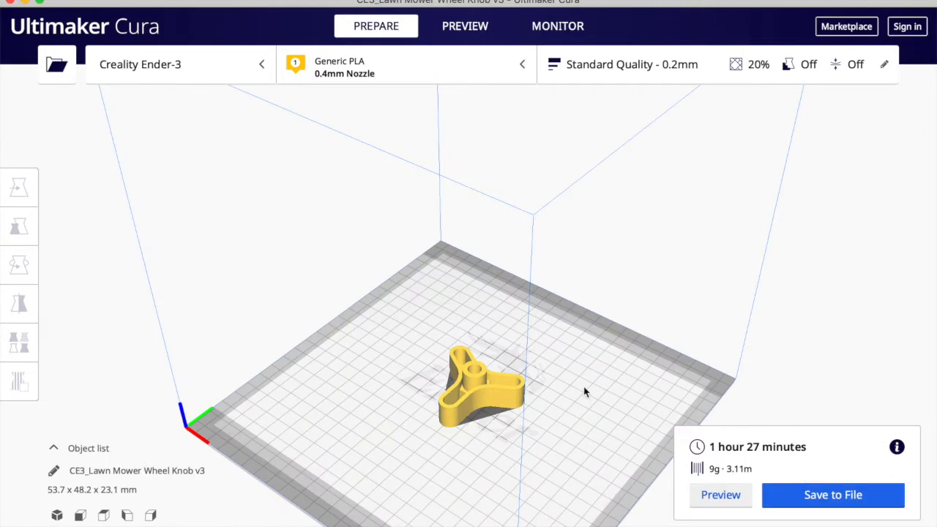
right_drag(585, 393, 533, 330)
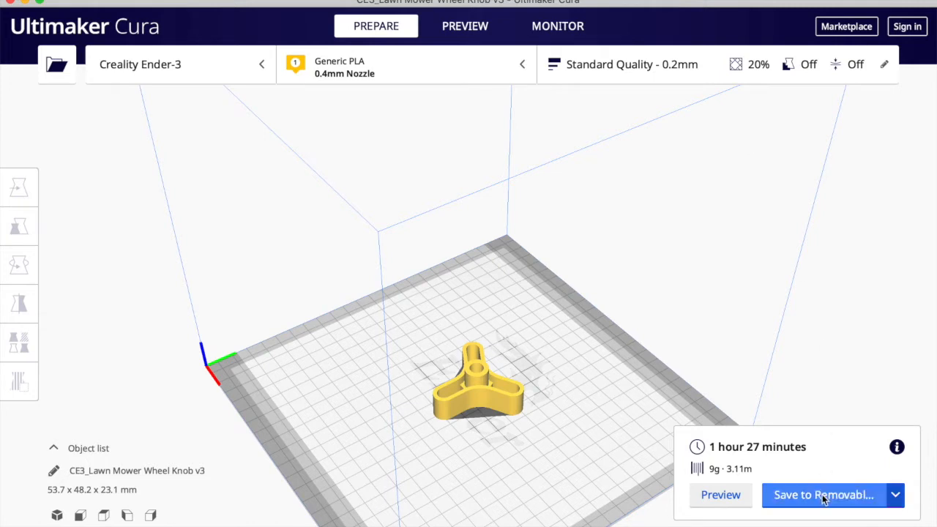
click(824, 497)
click(578, 505)
click(597, 480)
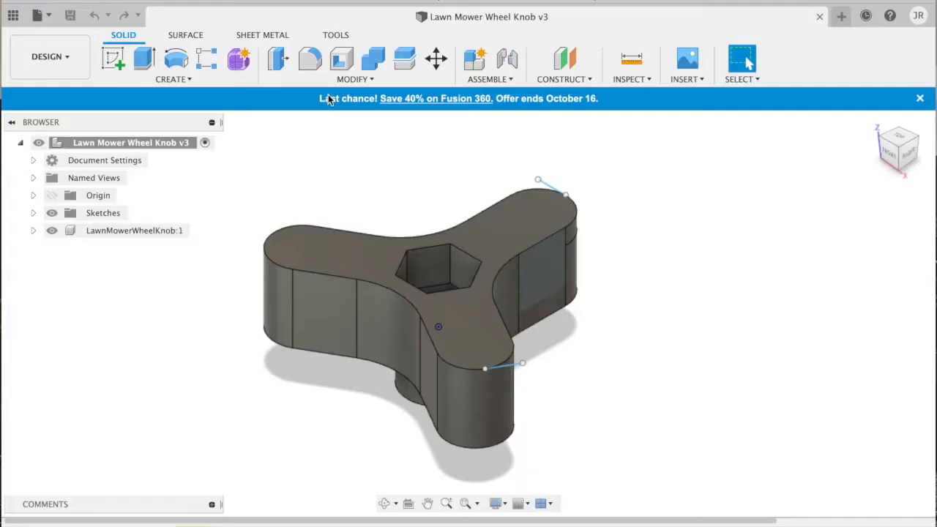
- In Fusion 360, fillet the outer edge chain of the knob's top face with a 1.5 mm radius
click(311, 61)
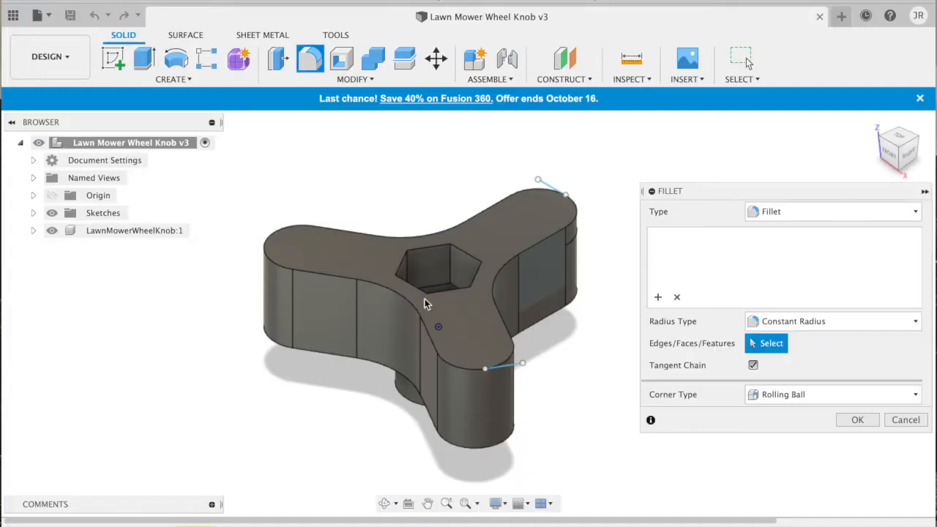
text(2)
key(Return)
drag(416, 306, 406, 322)
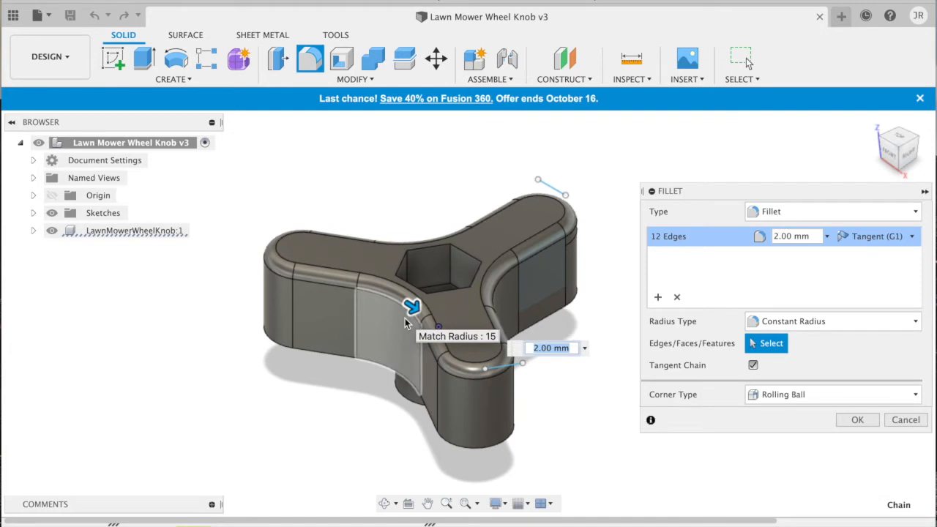
click(887, 141)
drag(360, 319, 359, 339)
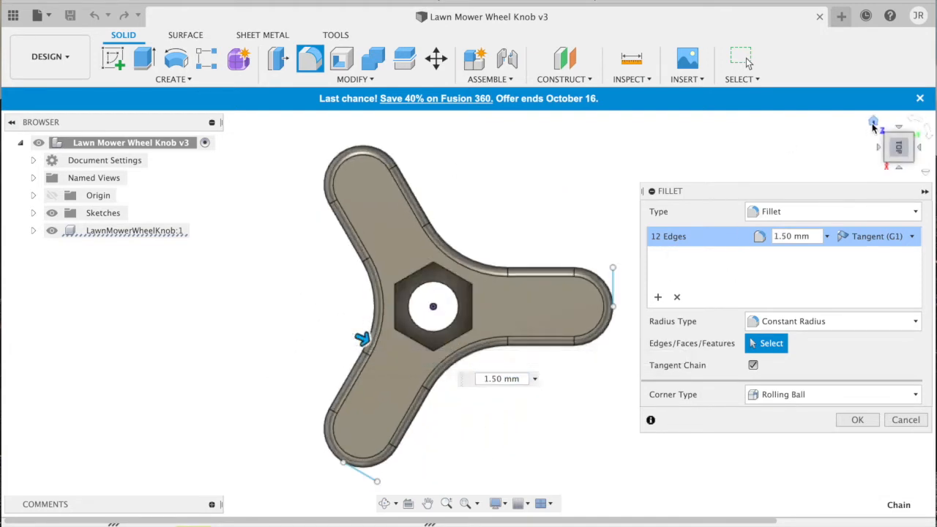
click(874, 126)
click(857, 419)
- Apply the Powder Coat (Blue) paint appearance from the appearance library to the knob body
click(355, 79)
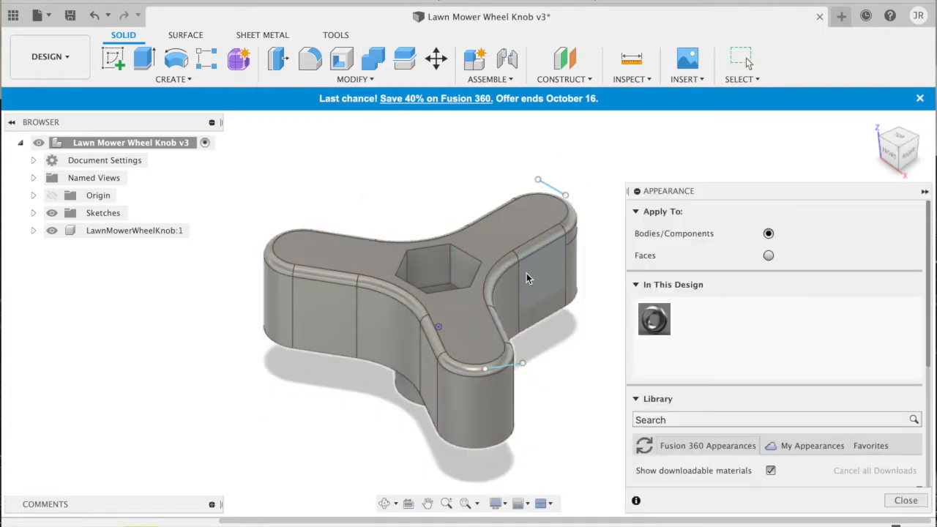
scroll(711, 357, down, 5)
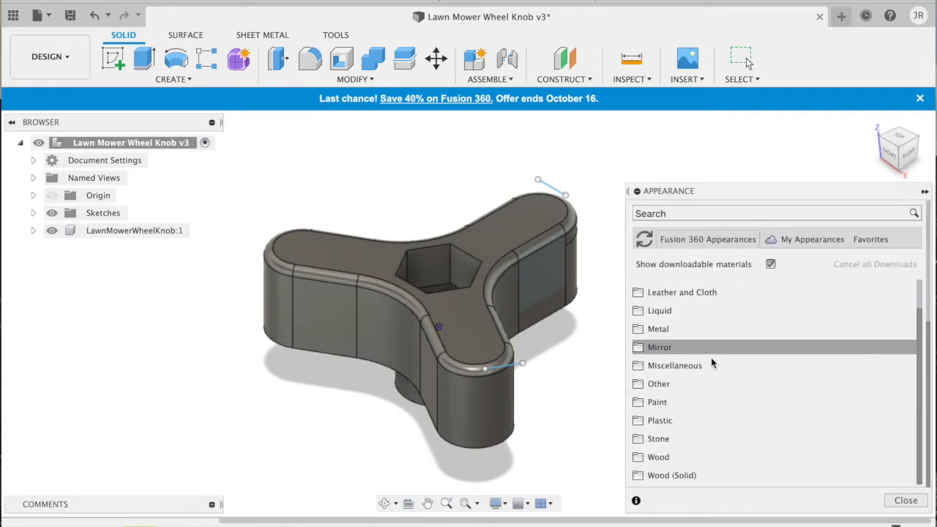
click(659, 419)
scroll(656, 411, down, 10)
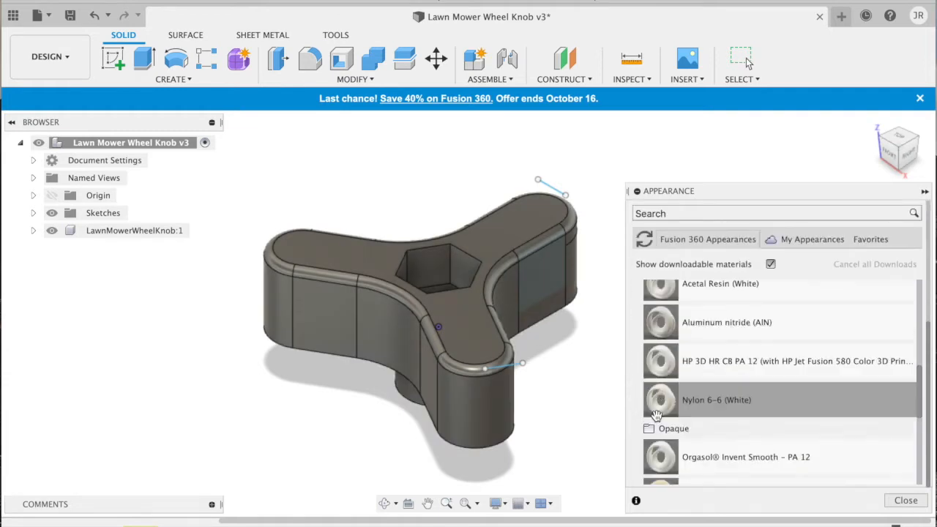
scroll(661, 389, up, 15)
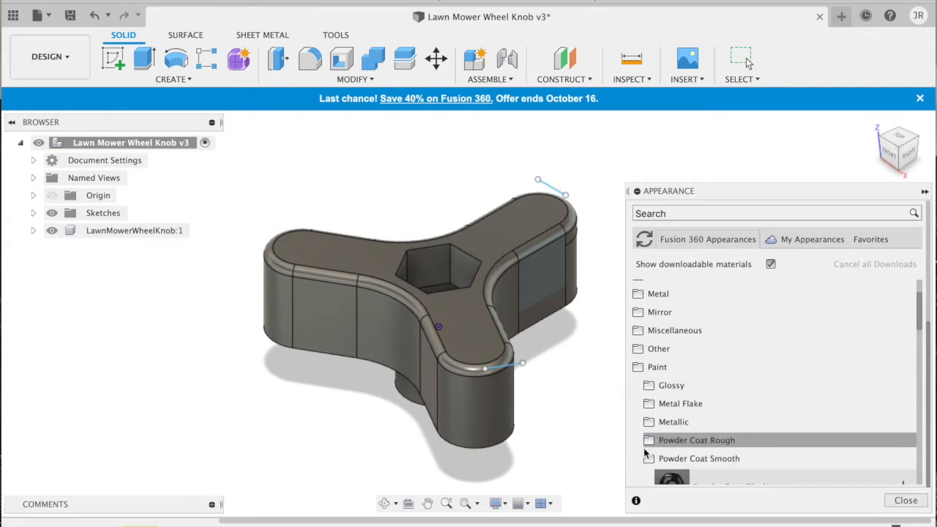
scroll(673, 446, down, 3)
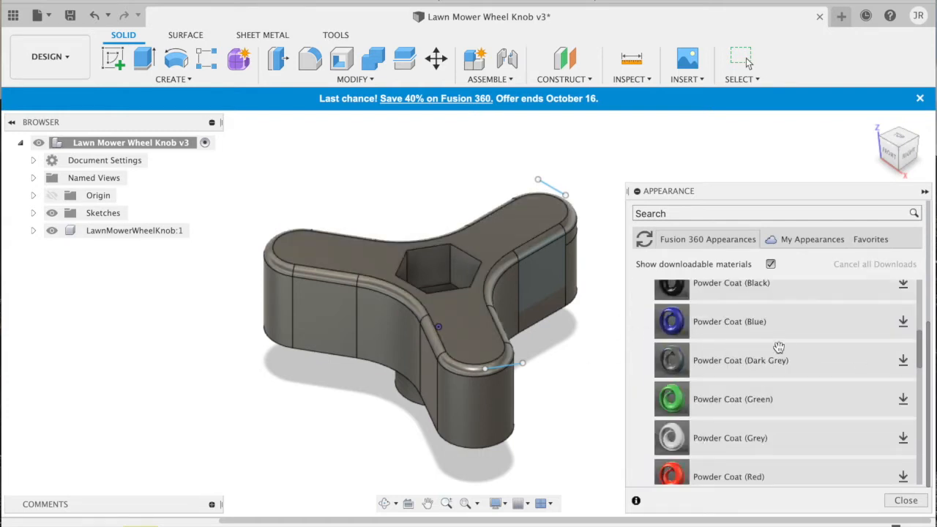
drag(733, 316, 483, 312)
- Apply the Paint - Enamel Glossy (Blue) appearance to the knob body
scroll(743, 395, down, 5)
click(644, 380)
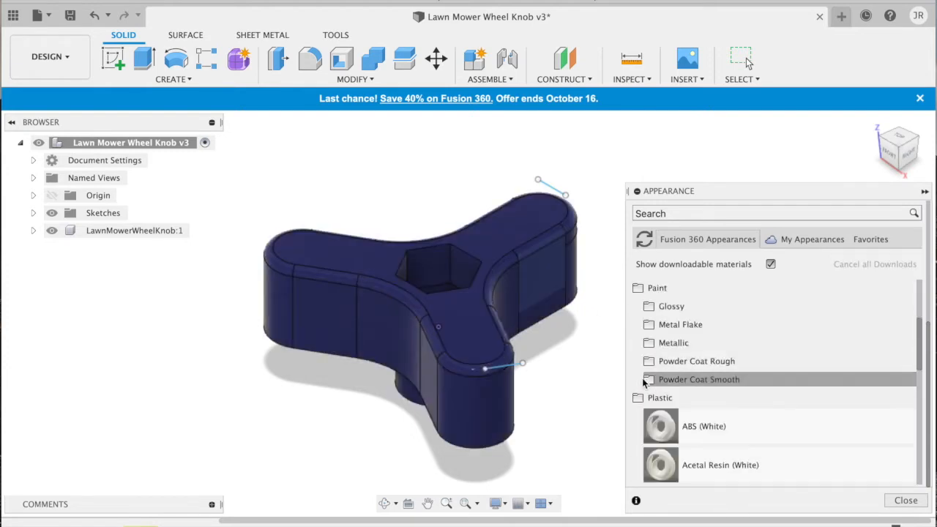
click(650, 362)
click(650, 308)
scroll(691, 376, down, 2)
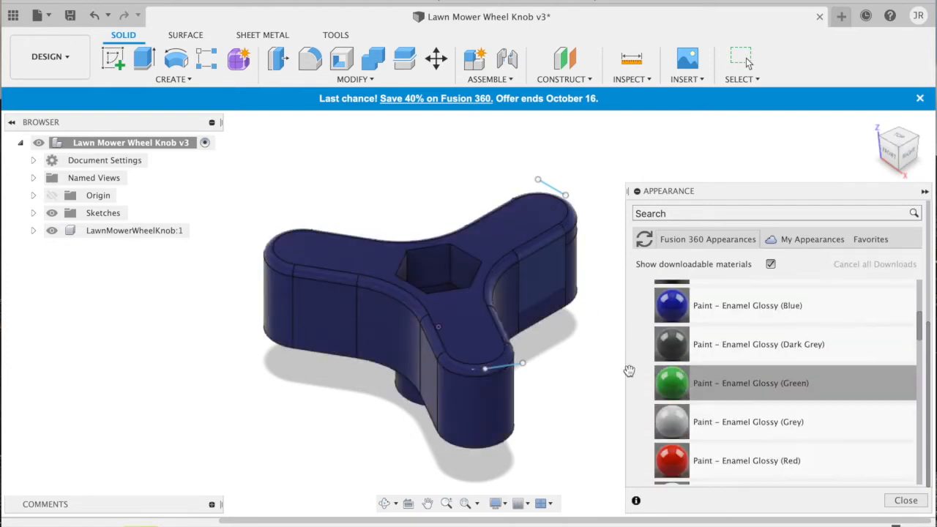
scroll(568, 338, down, 2)
drag(770, 306, 492, 315)
- Reapply the Powder Coat (Blue) appearance already used in this design to the knob body
scroll(684, 389, down, 15)
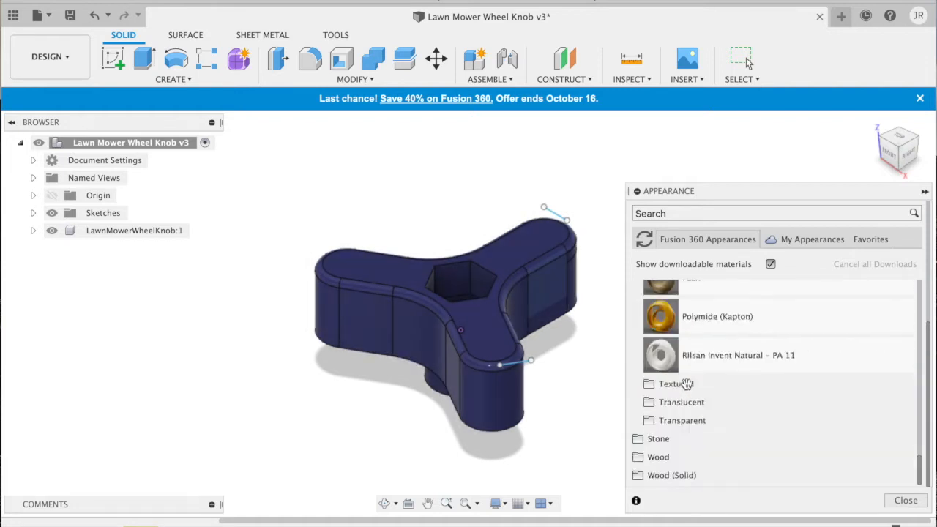
scroll(684, 390, up, 20)
drag(889, 164, 894, 182)
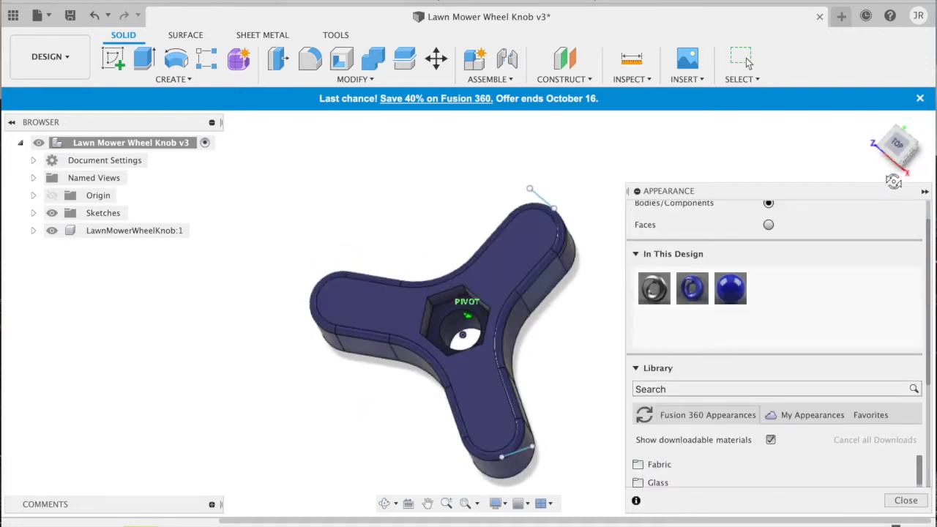
drag(573, 303, 513, 309)
drag(697, 279, 520, 315)
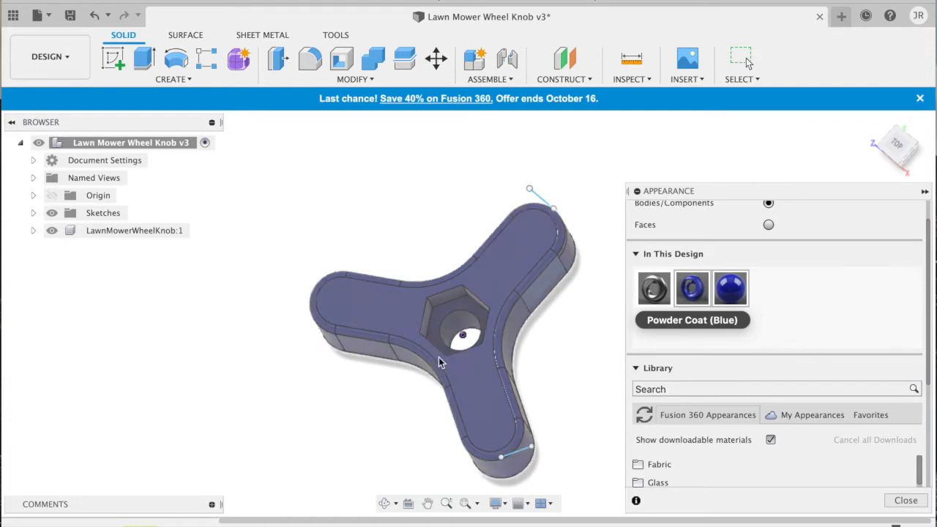
- Close the appearance settings and measure across opposite corners of the hexagonal nut pocket in the top view
click(900, 502)
click(898, 144)
key(i)
scroll(517, 328, up, 5)
click(423, 325)
click(598, 330)
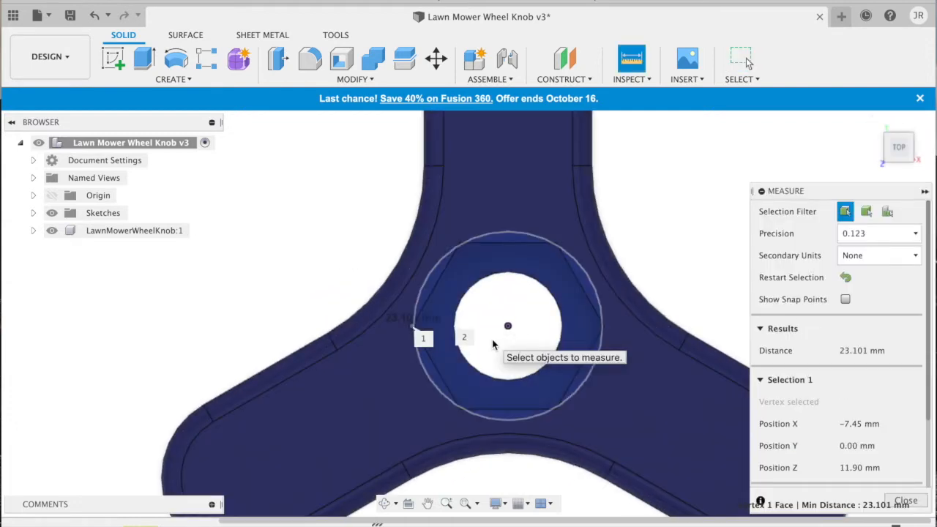
- Start a sketch on the knob's top face and measure the hexagonal nut pocket across its opposite corners
click(906, 501)
click(114, 58)
click(387, 347)
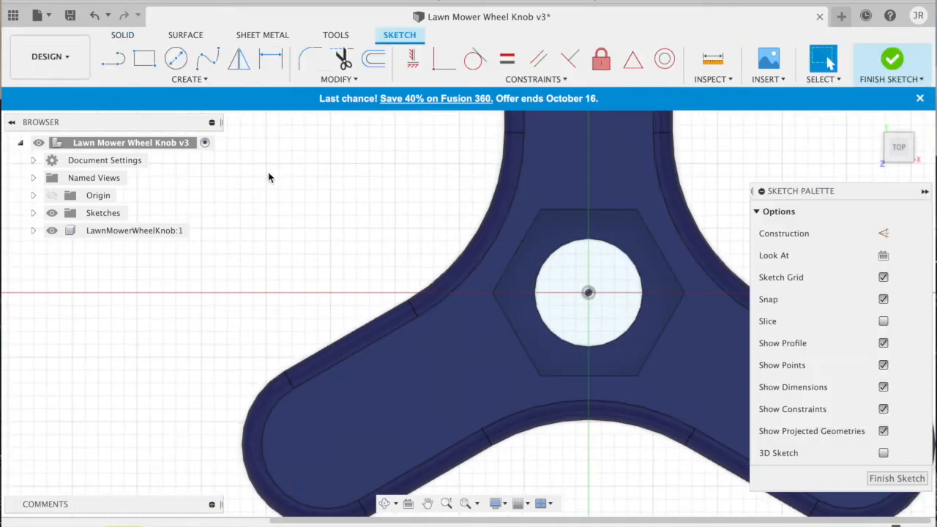
key(i)
click(486, 291)
scroll(303, 322, down, 5)
click(303, 350)
scroll(423, 285, up, 4)
click(320, 271)
click(513, 272)
- Measure the distance between two opposite flat sides of the hexagonal nut pocket
click(393, 211)
click(423, 190)
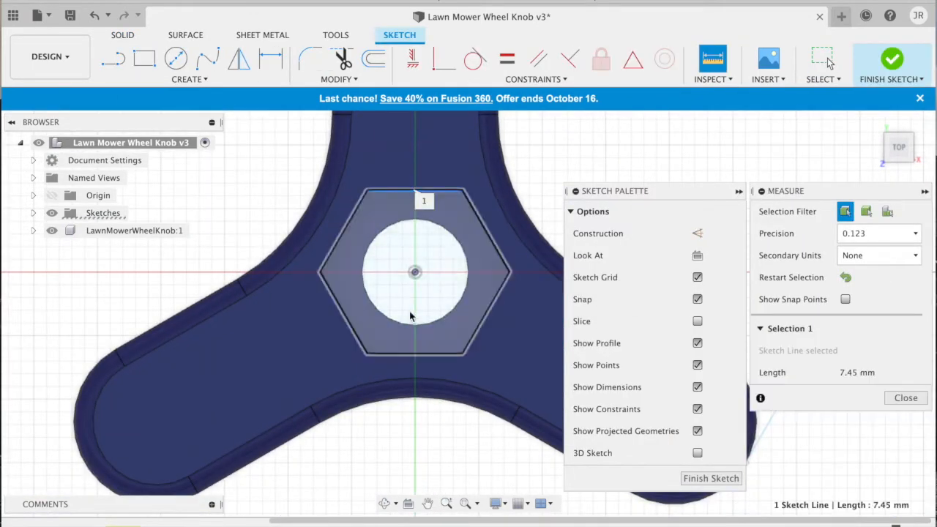
click(414, 354)
key(Escape)
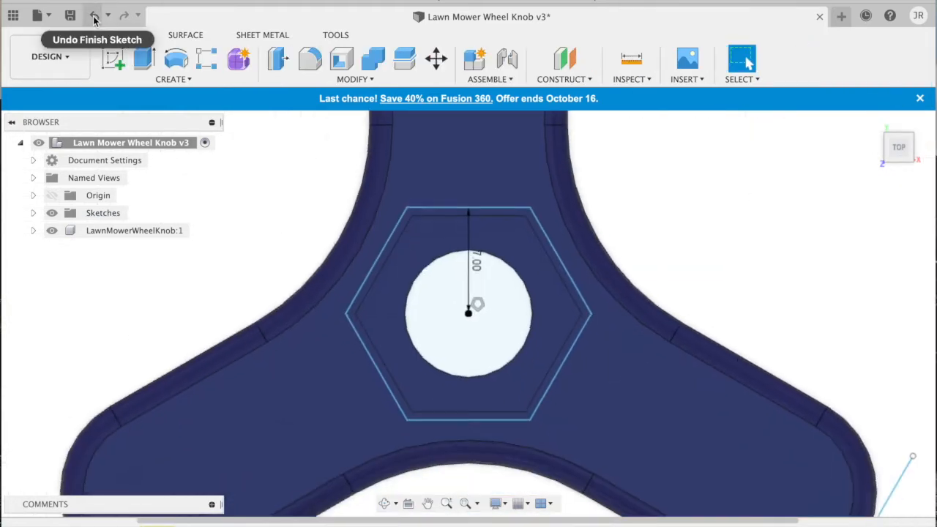
- Undo the finished sketch containing the 7 mm hexagon around the nut pocket and return to sketch editing
click(94, 15)
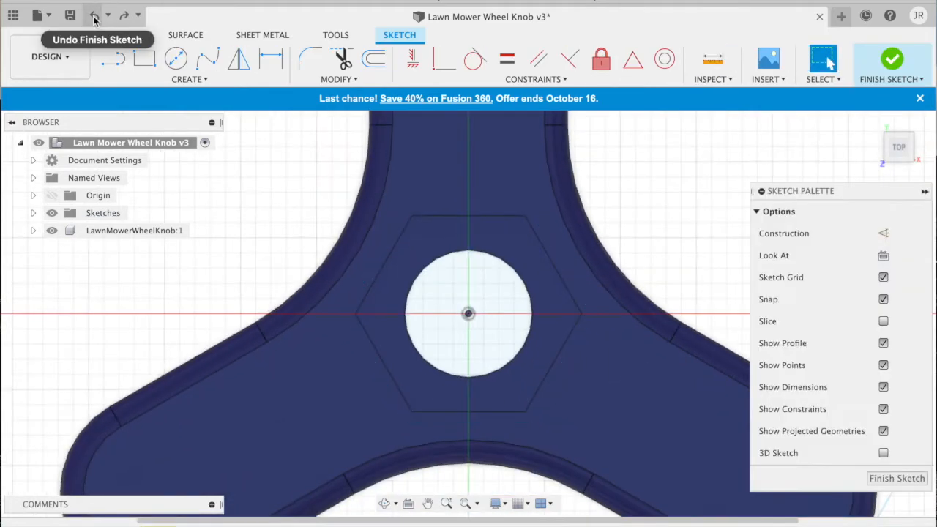
click(94, 15)
click(124, 14)
- Sketch a 6.75 mm circumscribed hexagon centred on the bolt hole, measuring across its corners before finishing the sketch
click(189, 79)
mouse_move(205, 158)
click(283, 169)
key(Escape)
click(164, 80)
mouse_move(235, 159)
click(266, 157)
text(6.75)
key(Return)
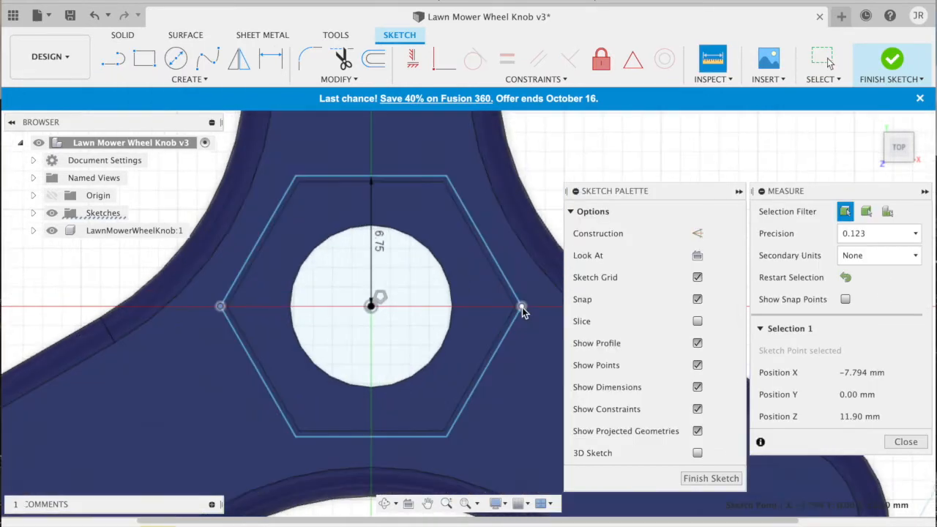
click(522, 308)
click(712, 478)
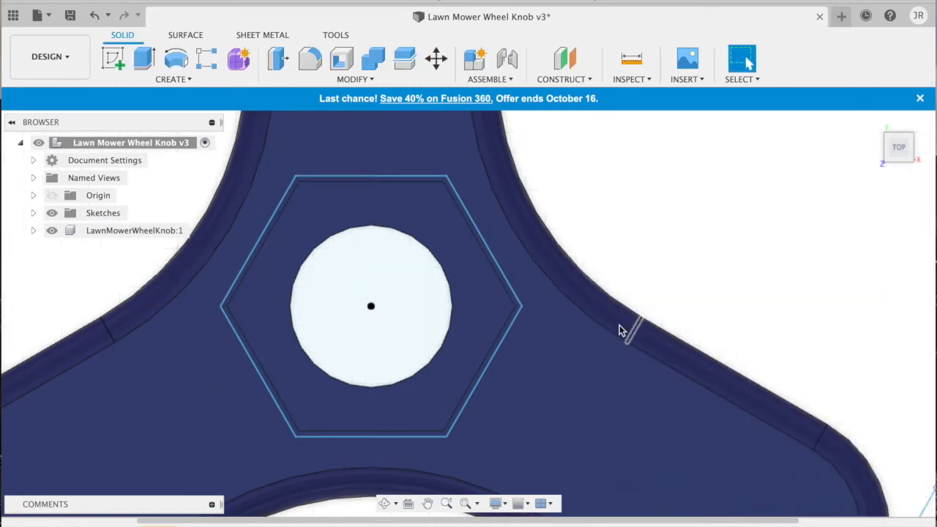
- Extrude the thin ring between the new hexagon and the nut pocket by -8.1 mm as a cut
scroll(332, 181, up, 4)
click(913, 161)
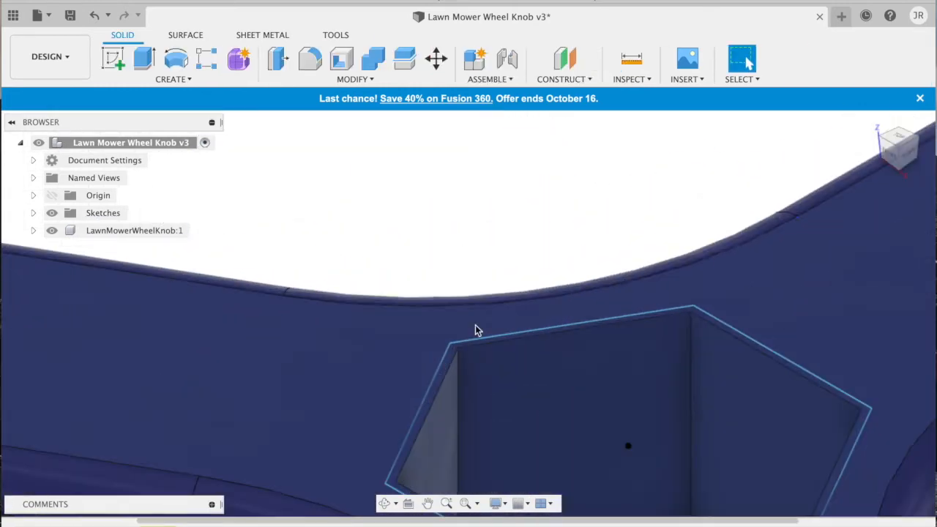
scroll(448, 359, up, 4)
scroll(448, 359, down, 1)
click(448, 359)
key(e)
scroll(475, 257, down, 3)
text(-8.1)
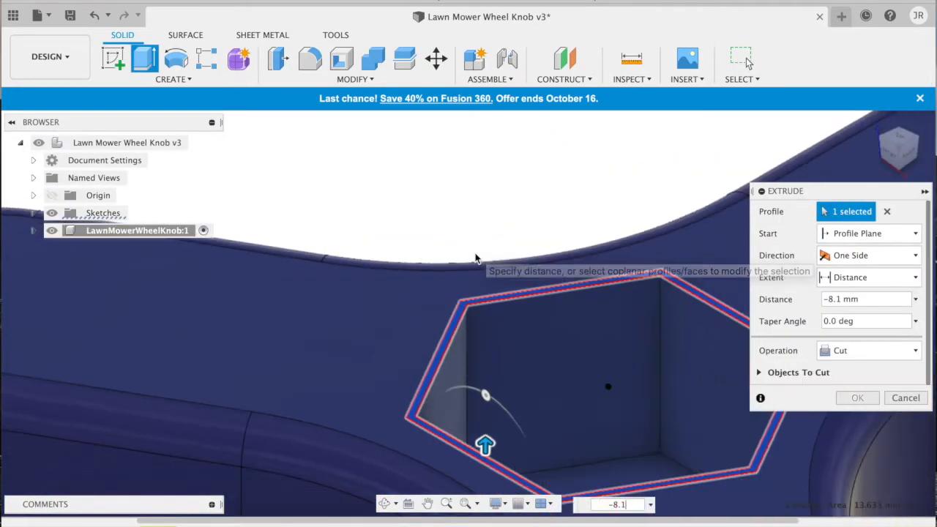
scroll(637, 391, up, 4)
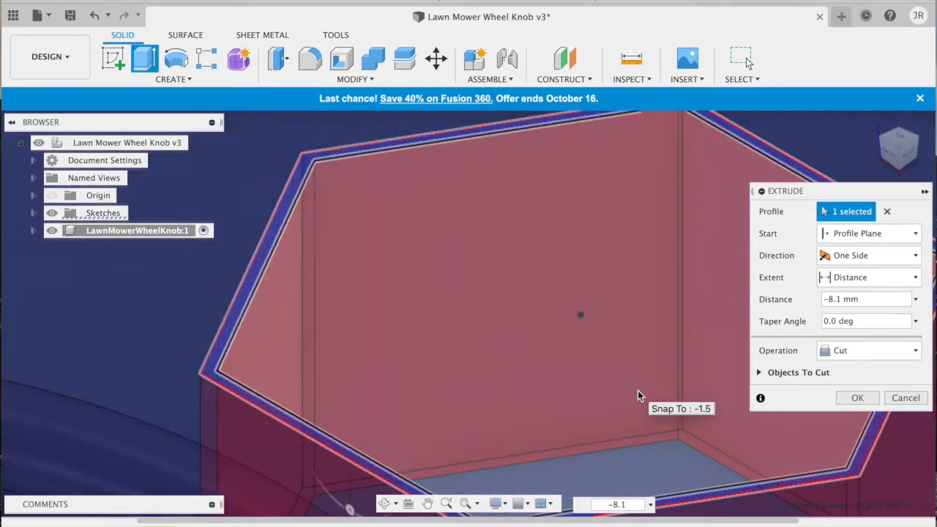
key(Return)
- Measure across the enlarged hexagonal nut pocket between two opposite sides
key(i)
scroll(637, 392, down, 2)
click(650, 192)
click(648, 399)
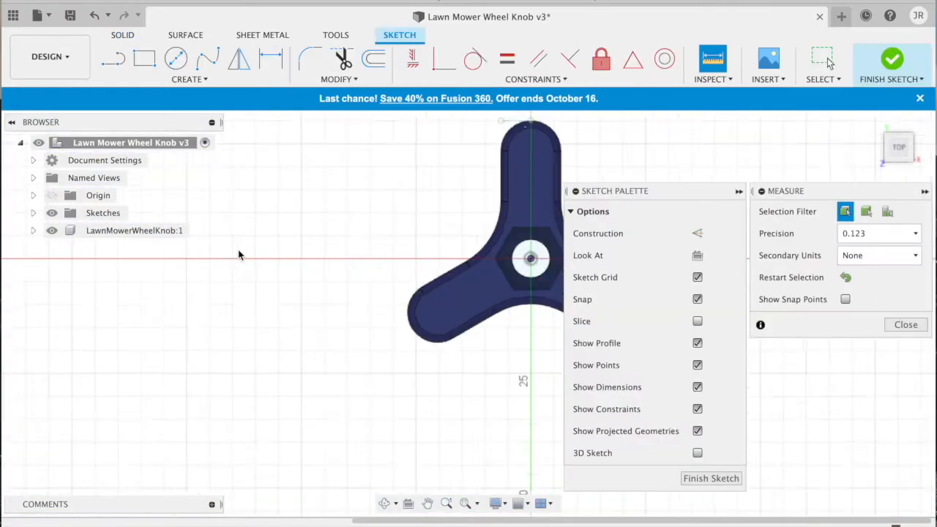
- Measure the distance from the knob's centre point to the tip of the upward-pointing arm in the sketch view
scroll(238, 255, down, 2)
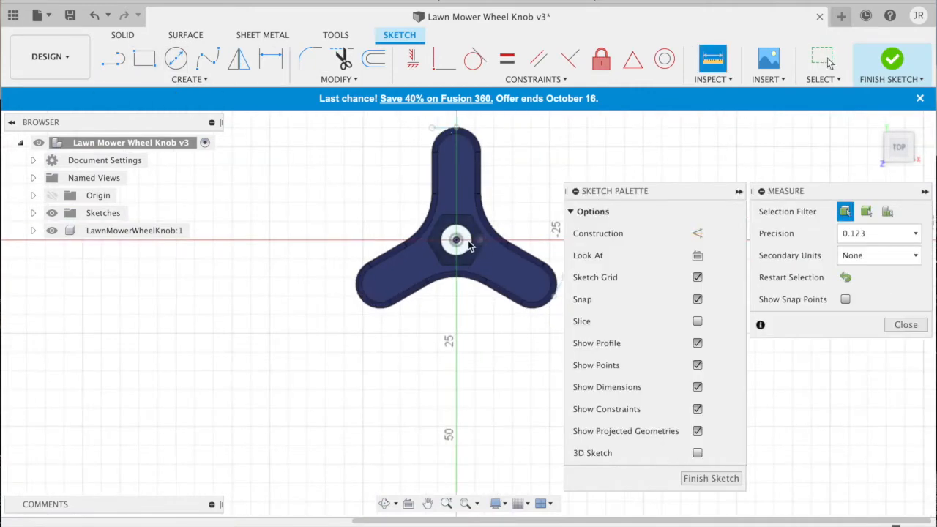
click(457, 238)
scroll(445, 134, up, 2)
click(460, 174)
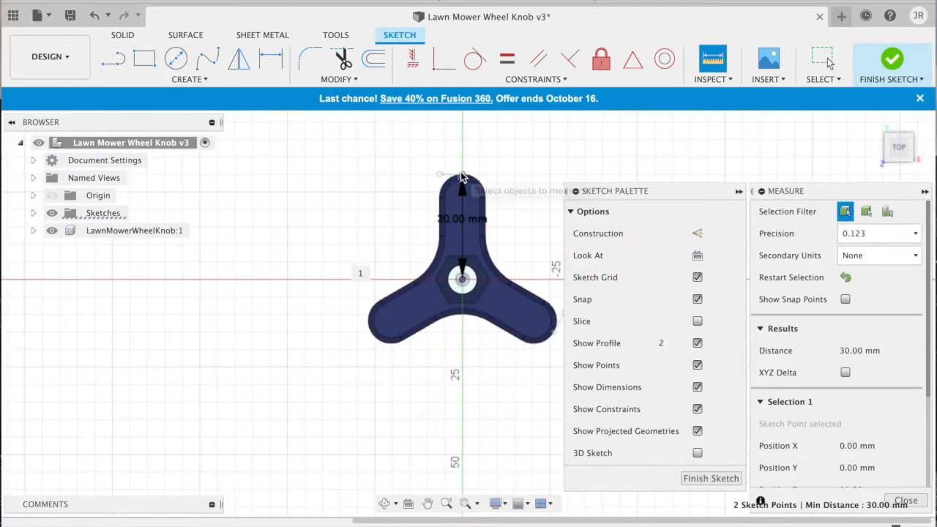
click(463, 280)
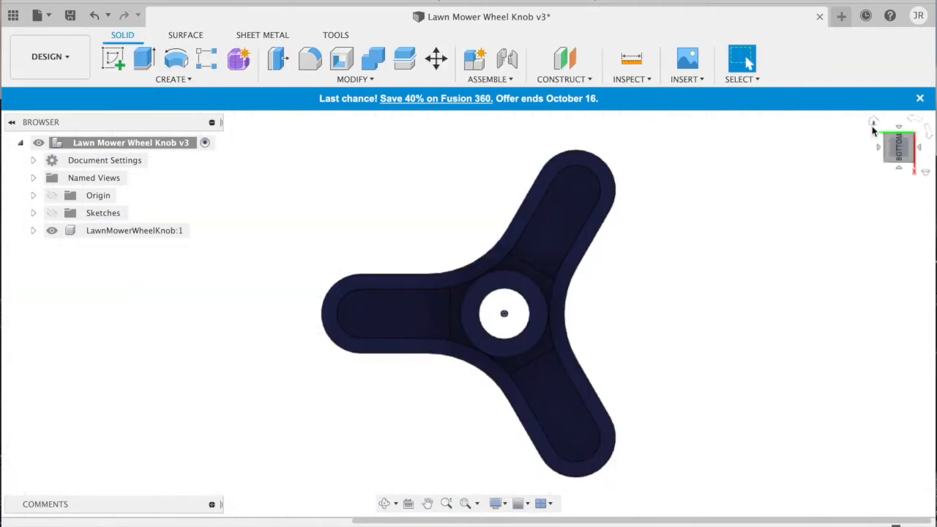
click(873, 126)
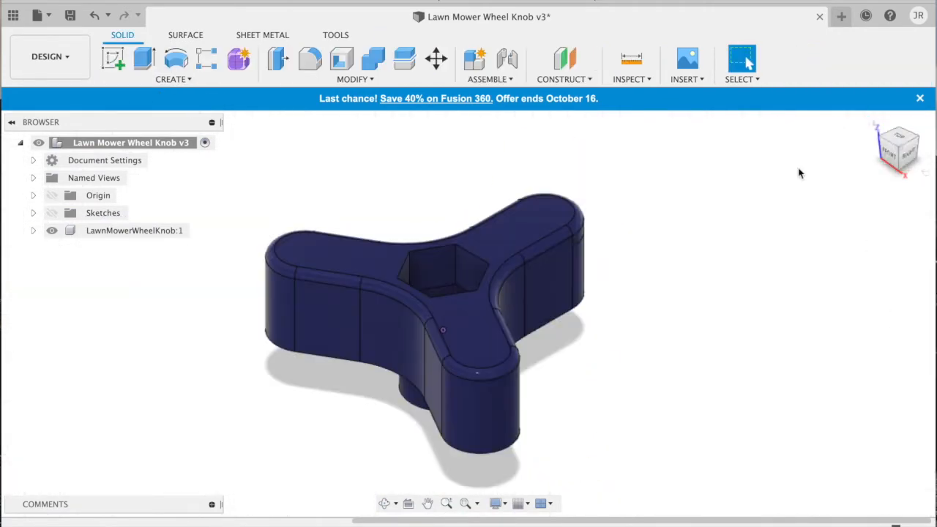
click(886, 156)
drag(608, 331, 642, 285)
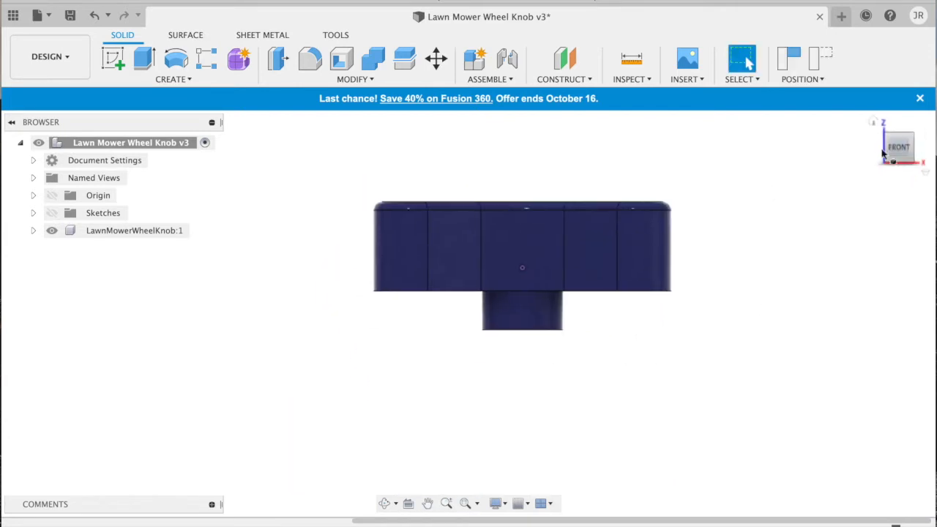
drag(896, 148, 884, 192)
click(875, 124)
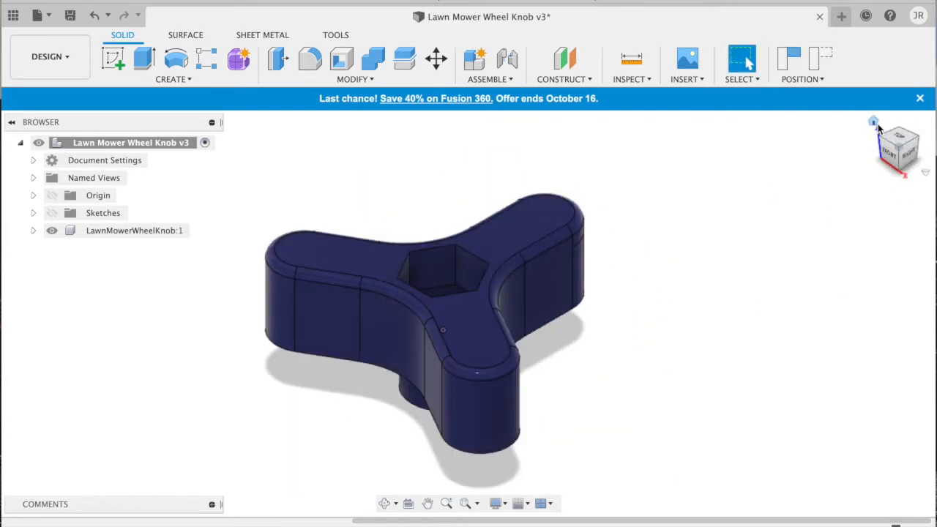